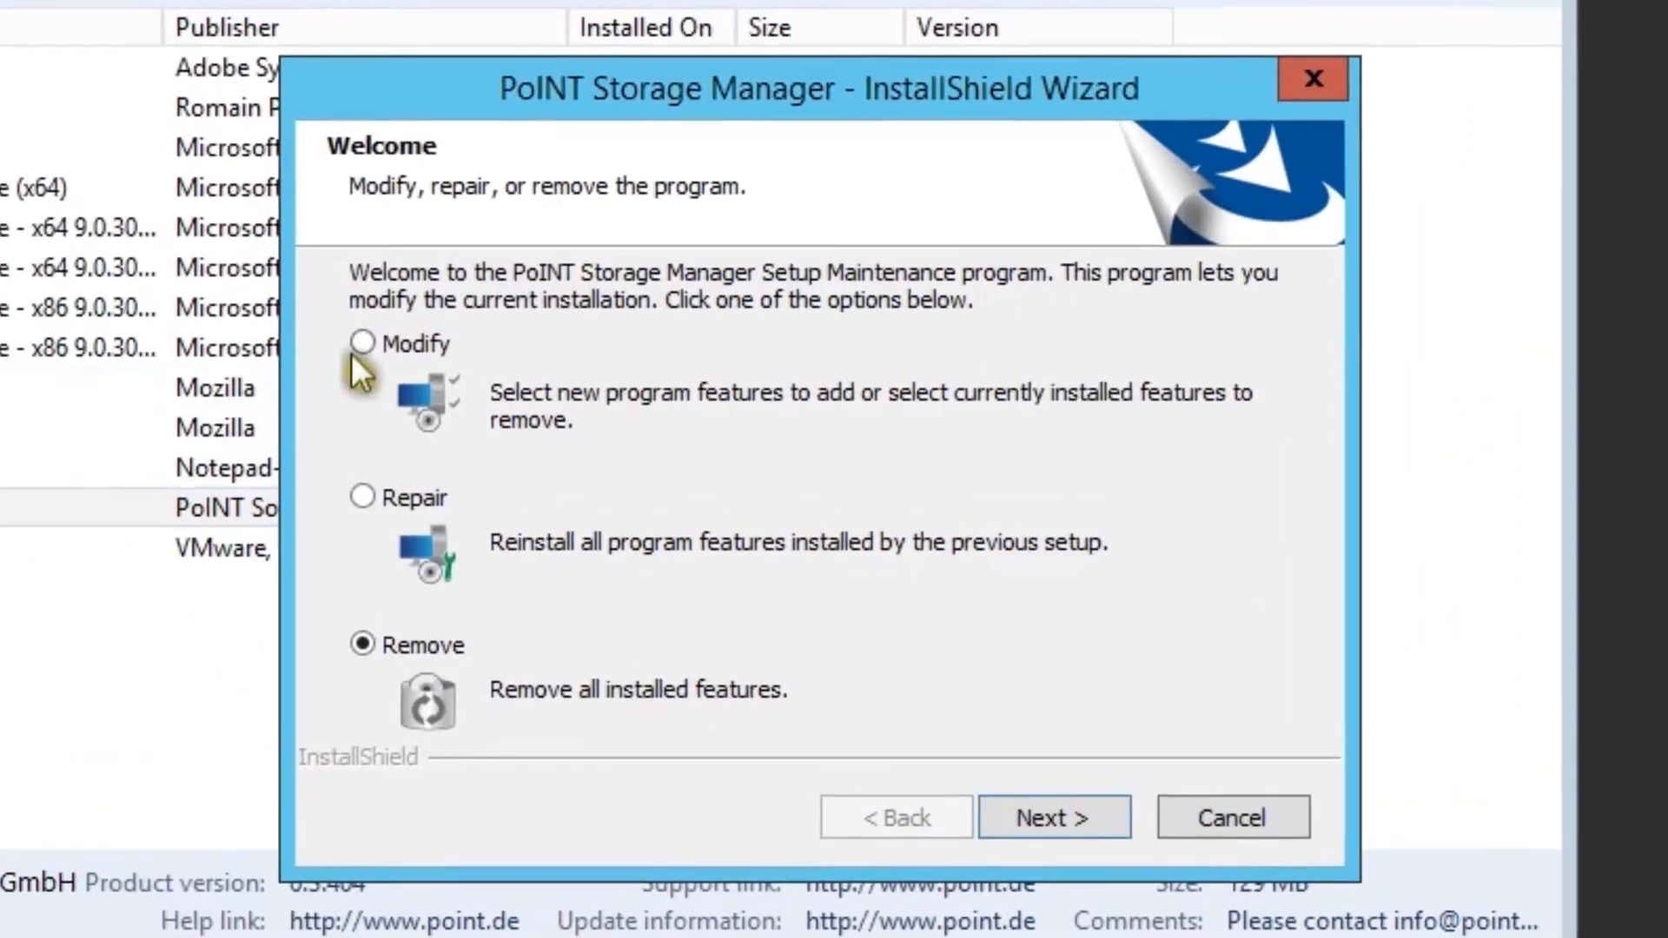
- Choose Modify in the maintenance wizard and continue to feature selection
left_click(362, 344)
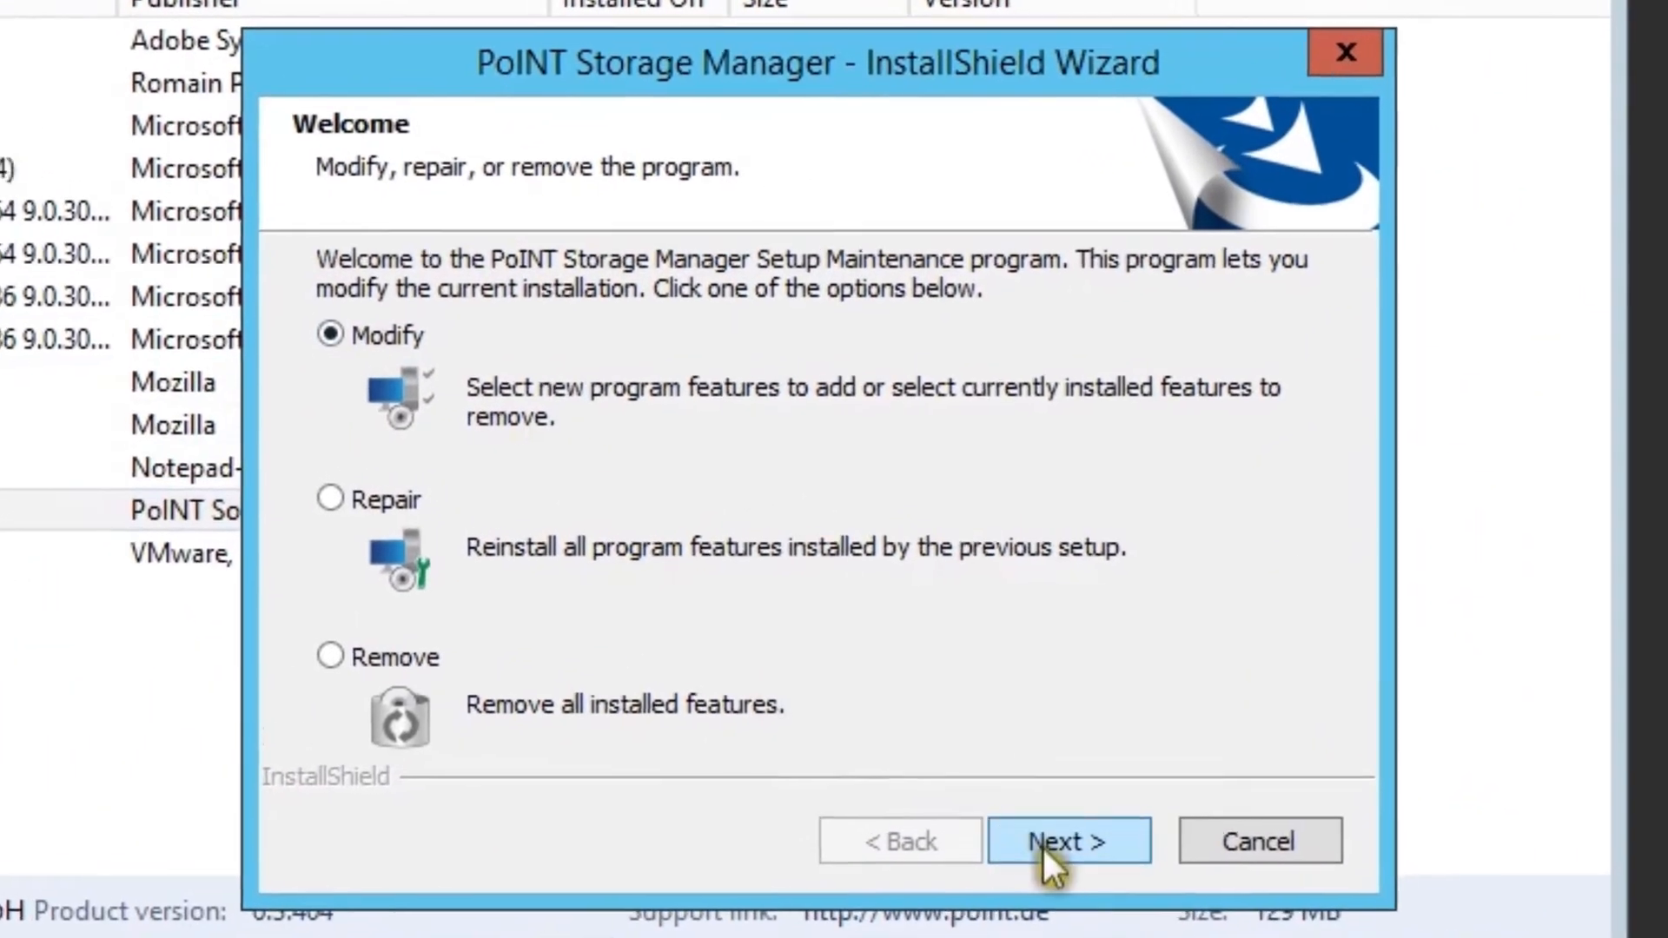
left_click(1054, 817)
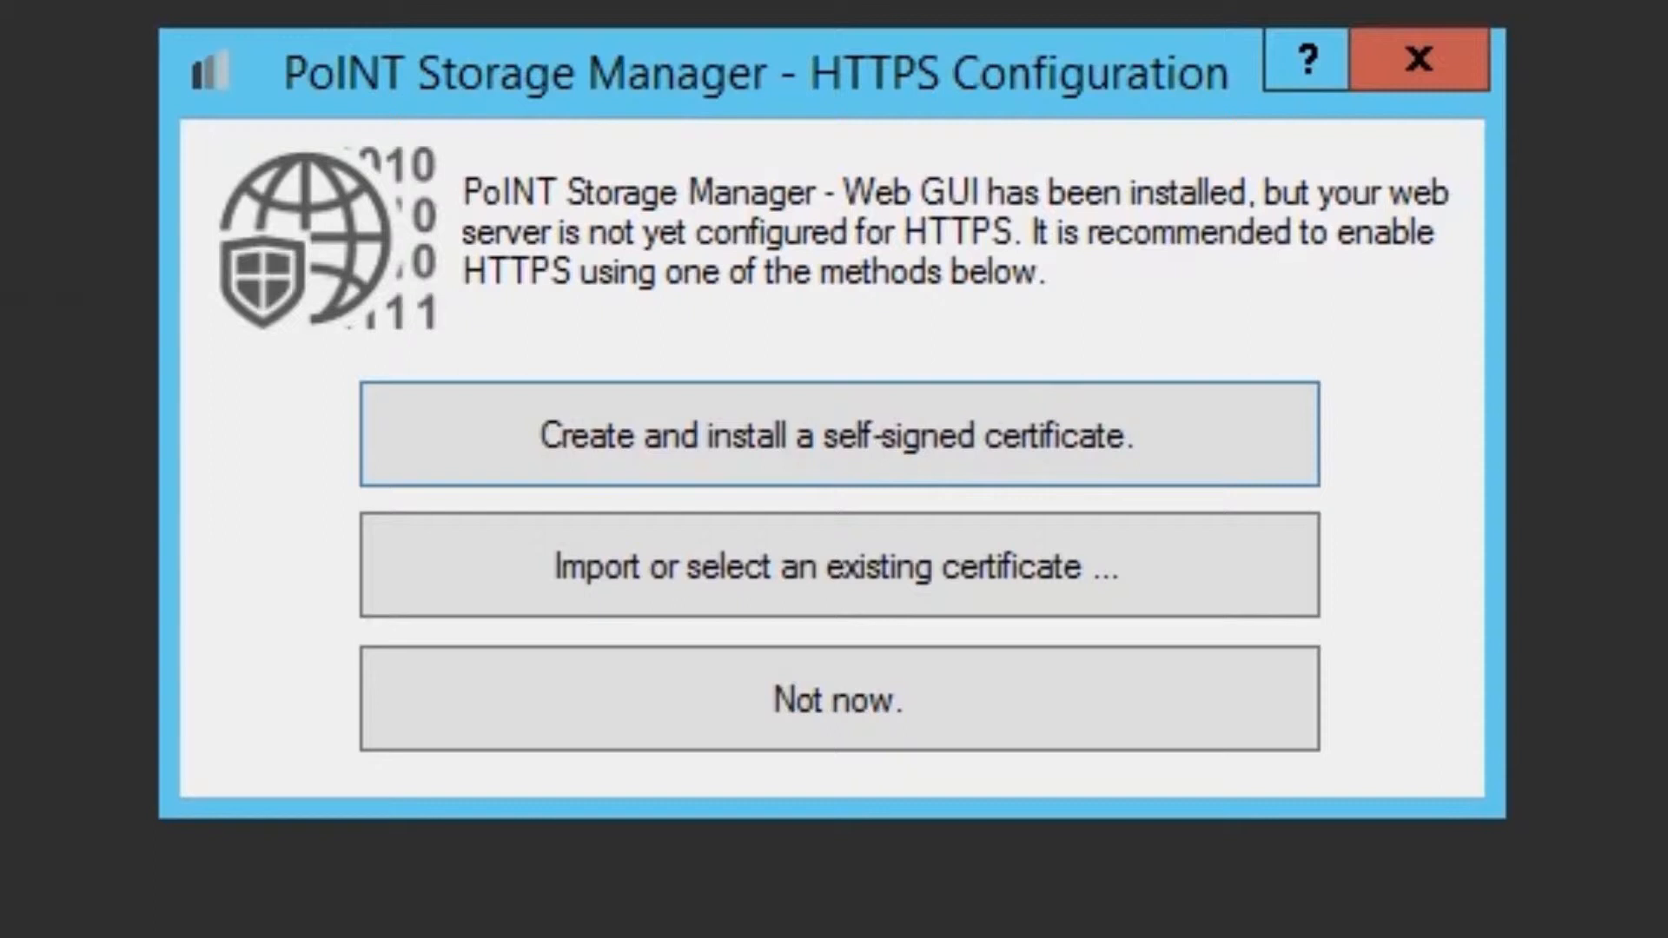
- Create and install a self-signed certificate for HTTPS, then confirm the success message
left_click(928, 473)
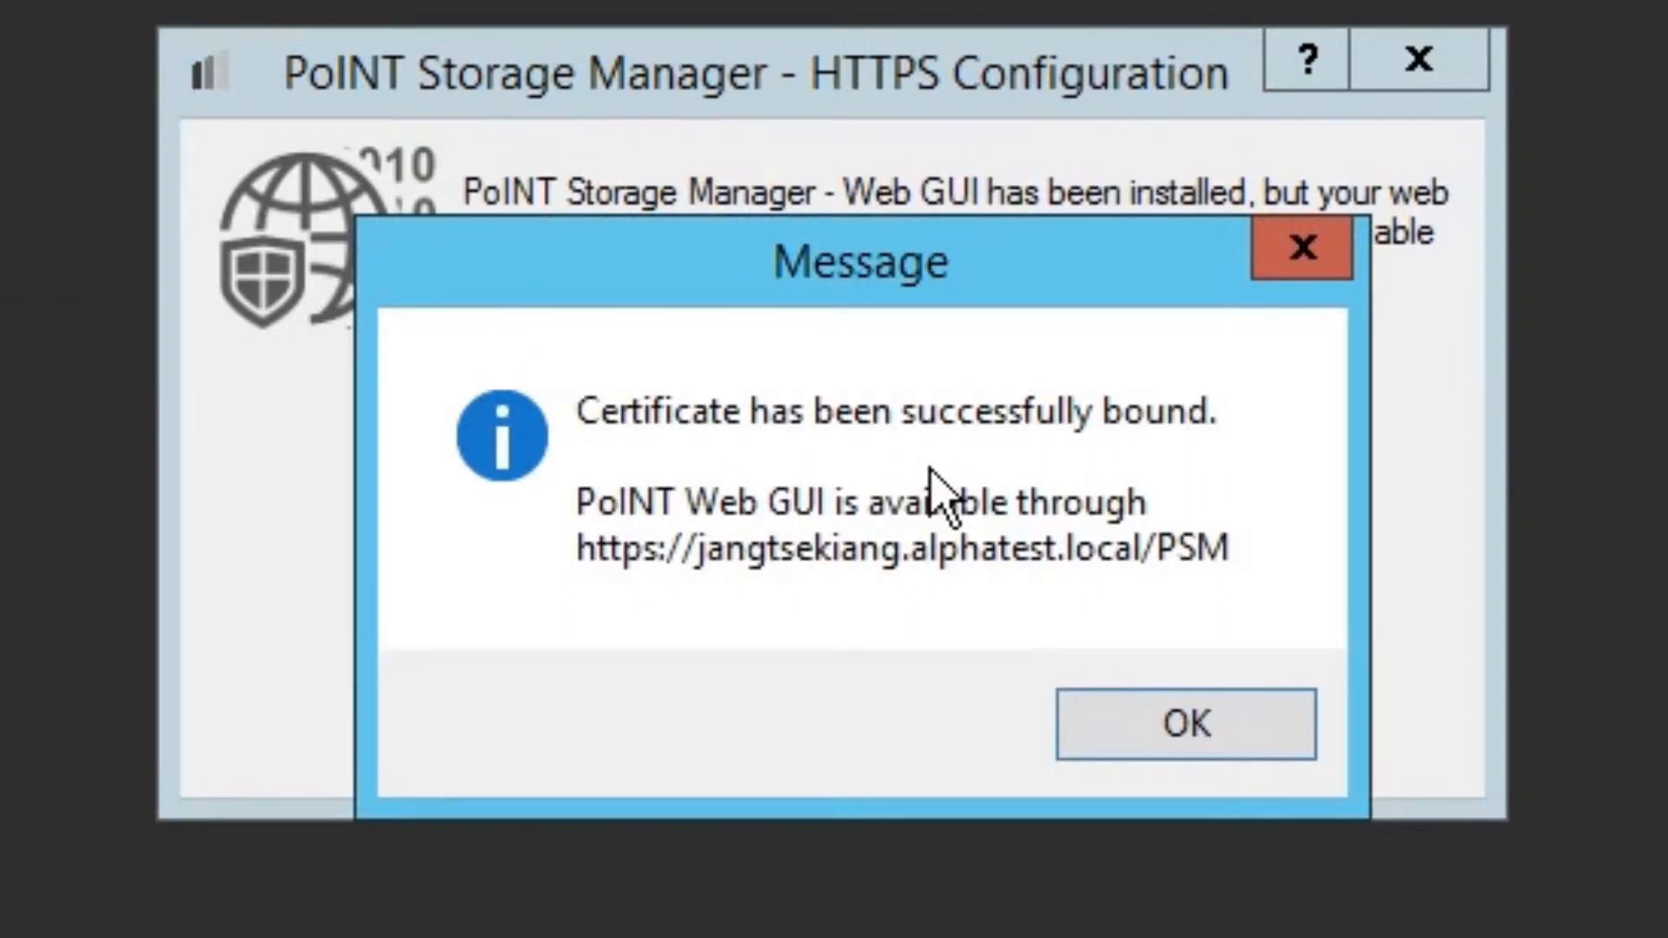
left_click(1198, 730)
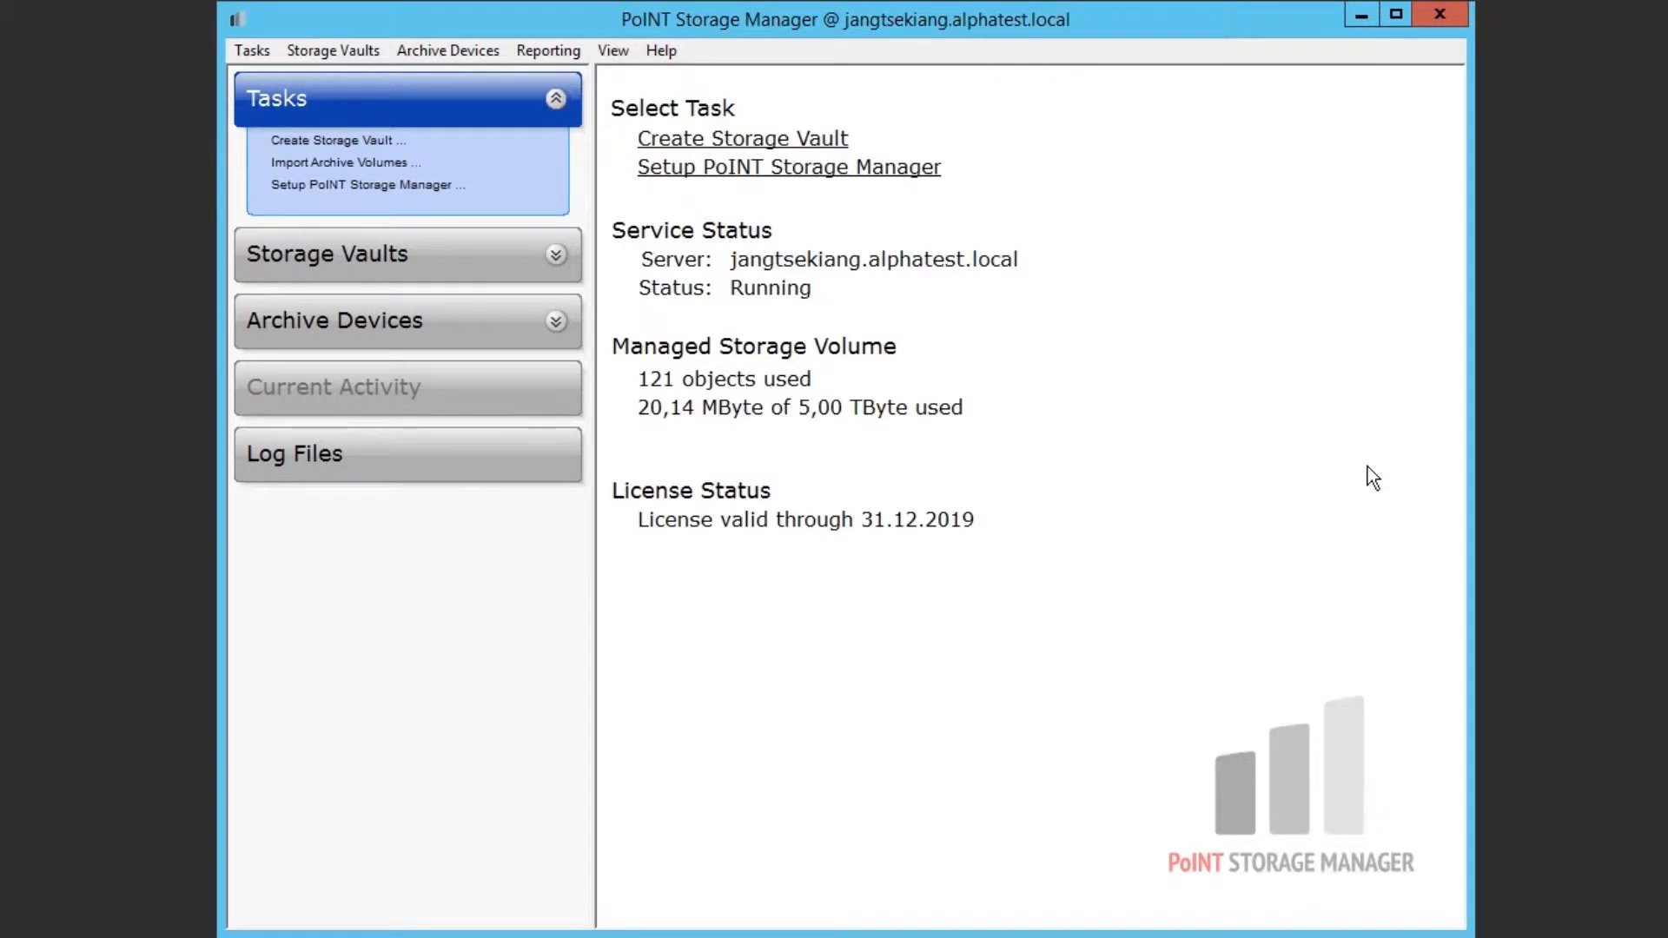
- Open Setup PoINT Storage Manager and view the PoINT Web GUI advanced settings
left_click(410, 185)
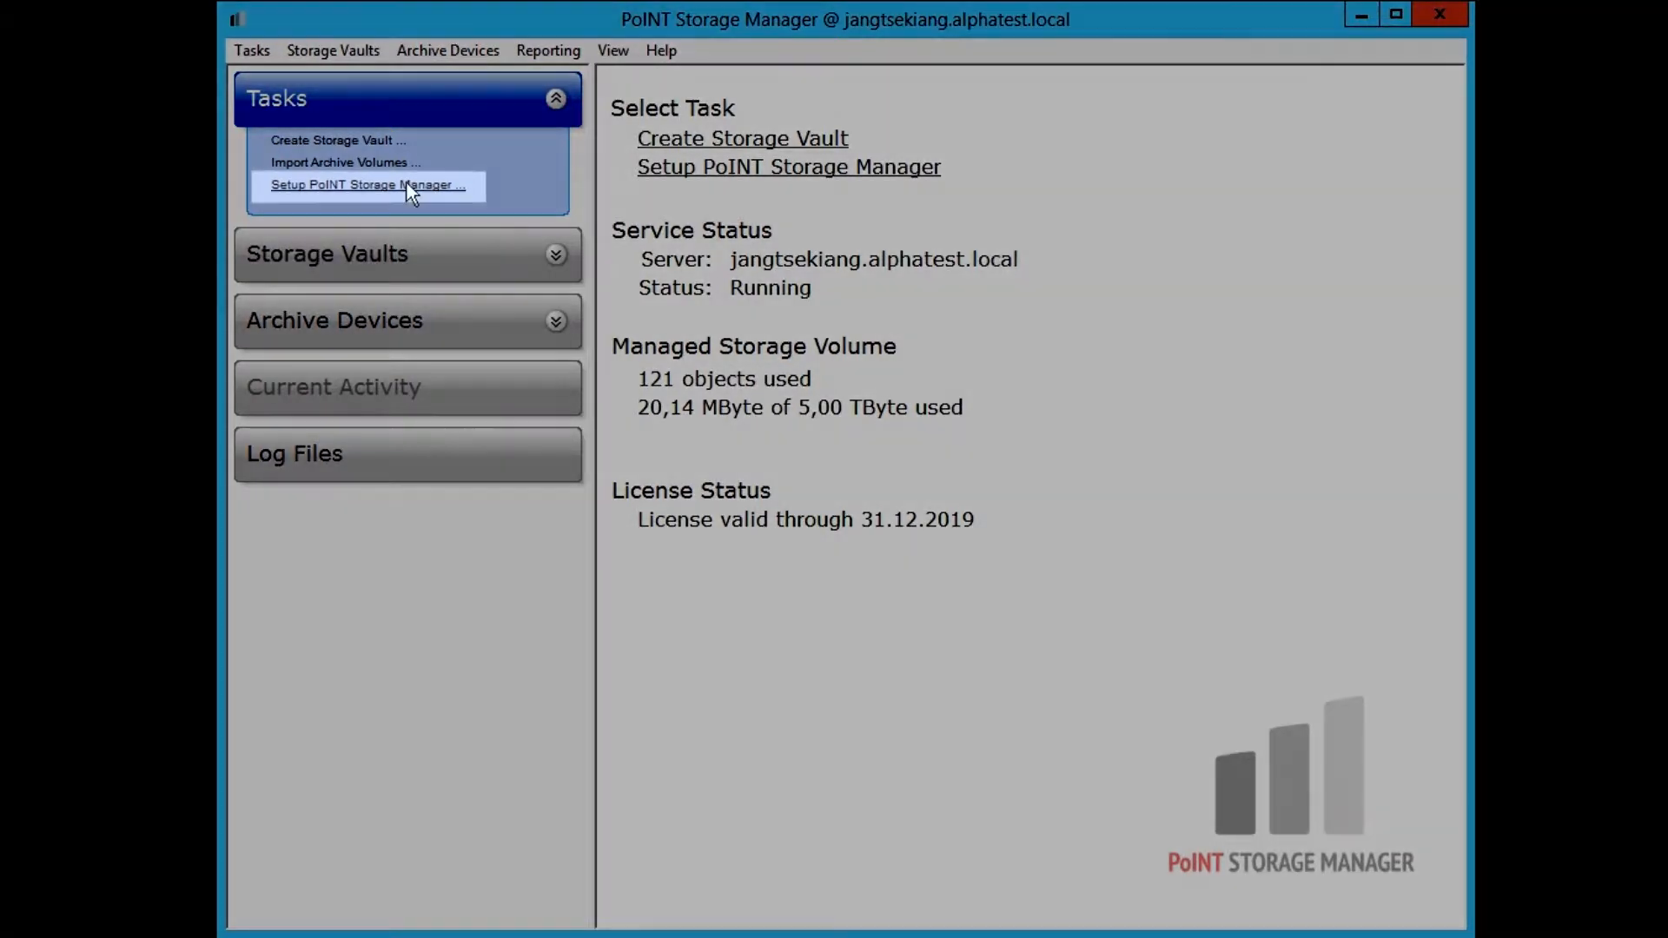
left_click(382, 185)
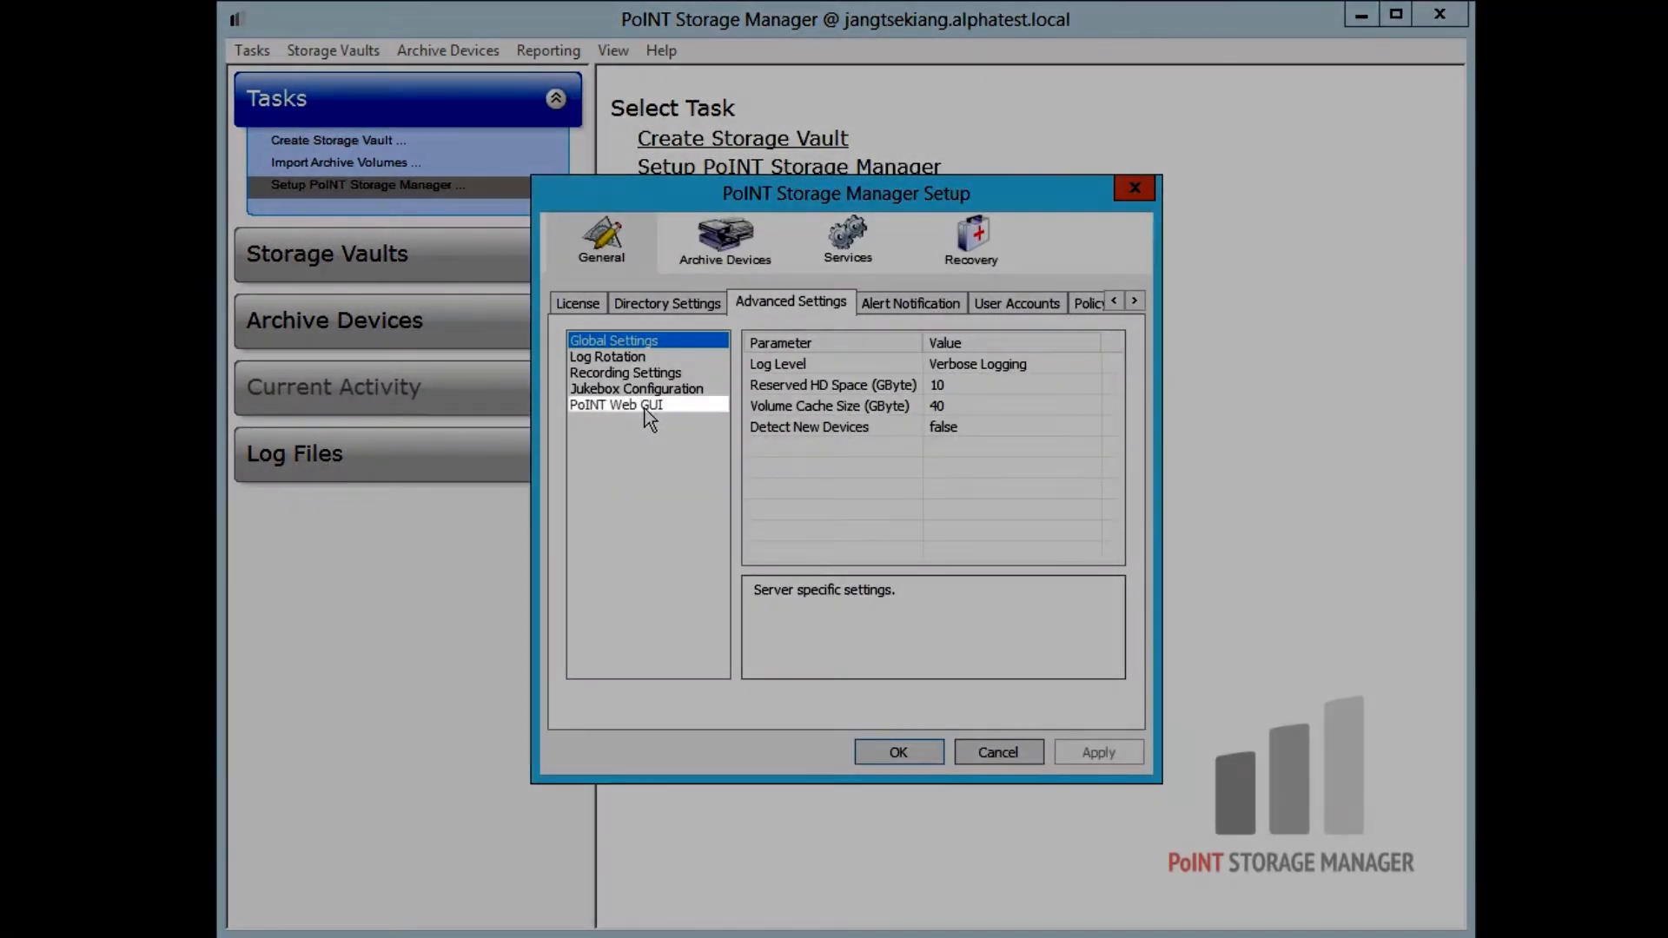
left_click(644, 408)
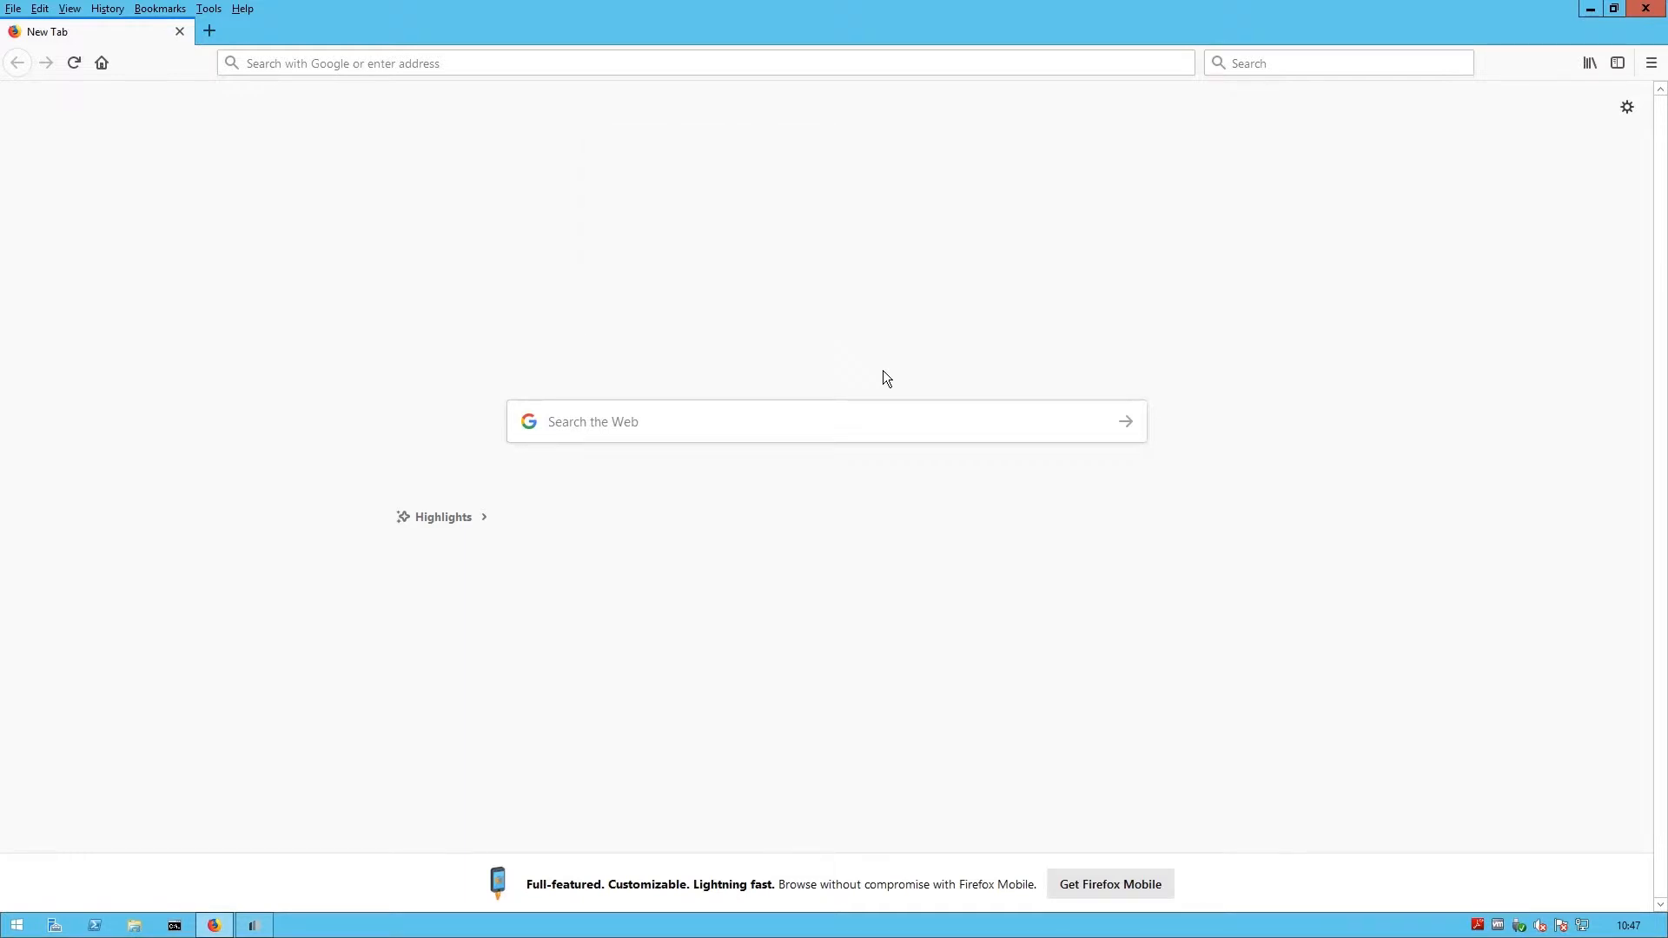
left_click(591, 60)
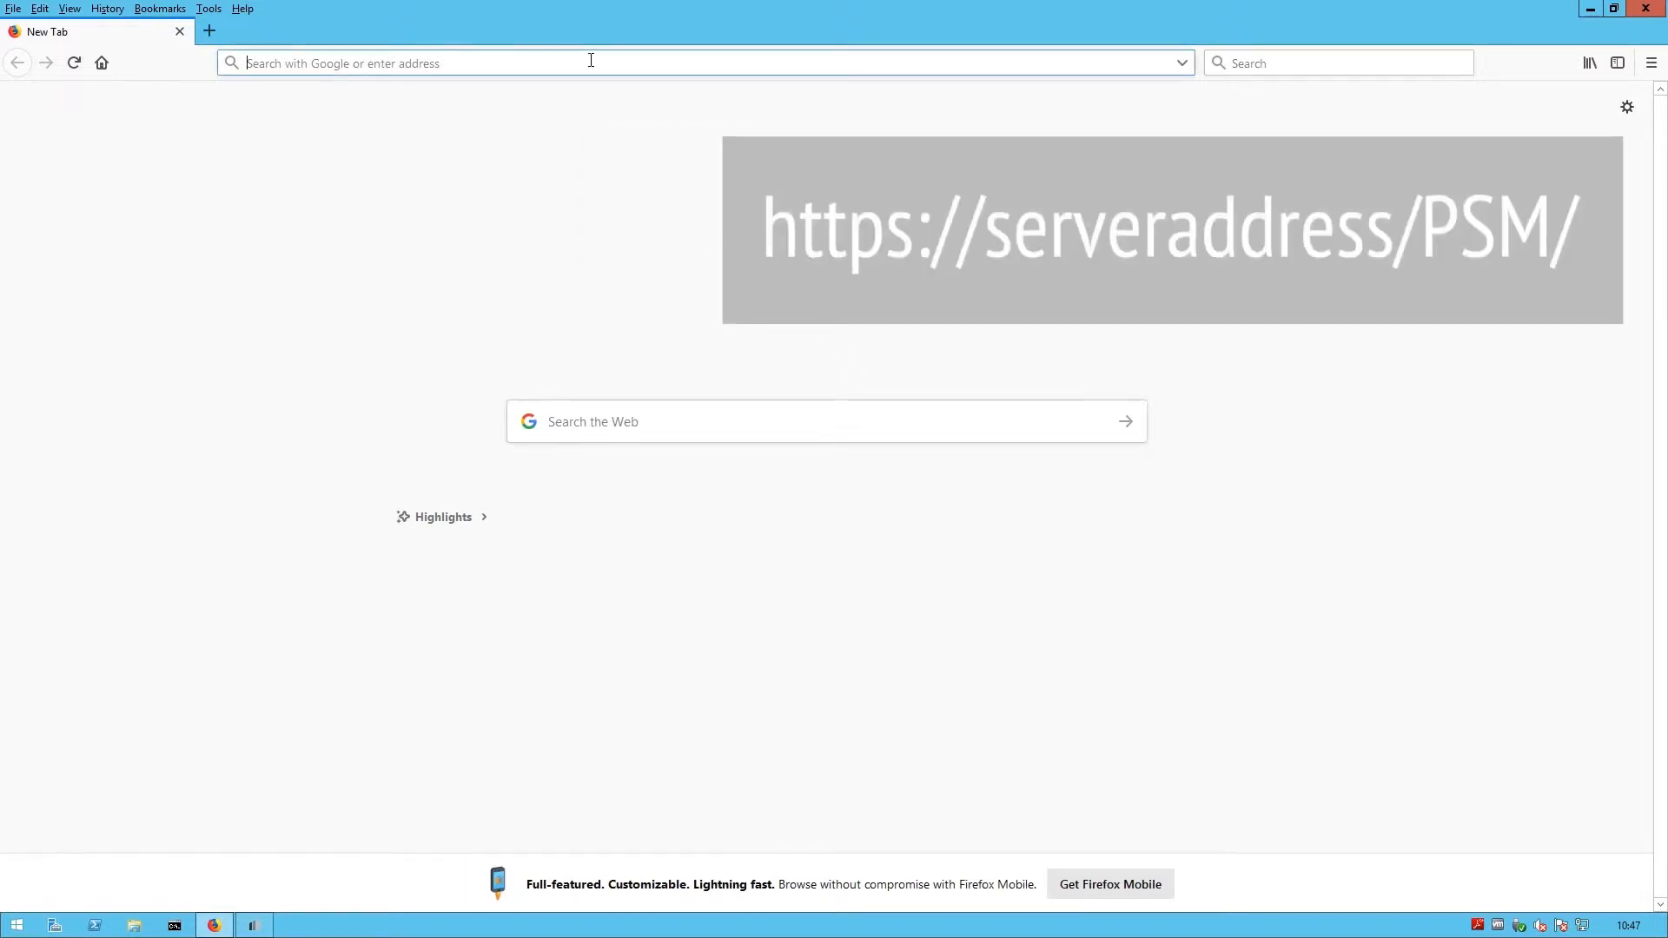
type("https://j")
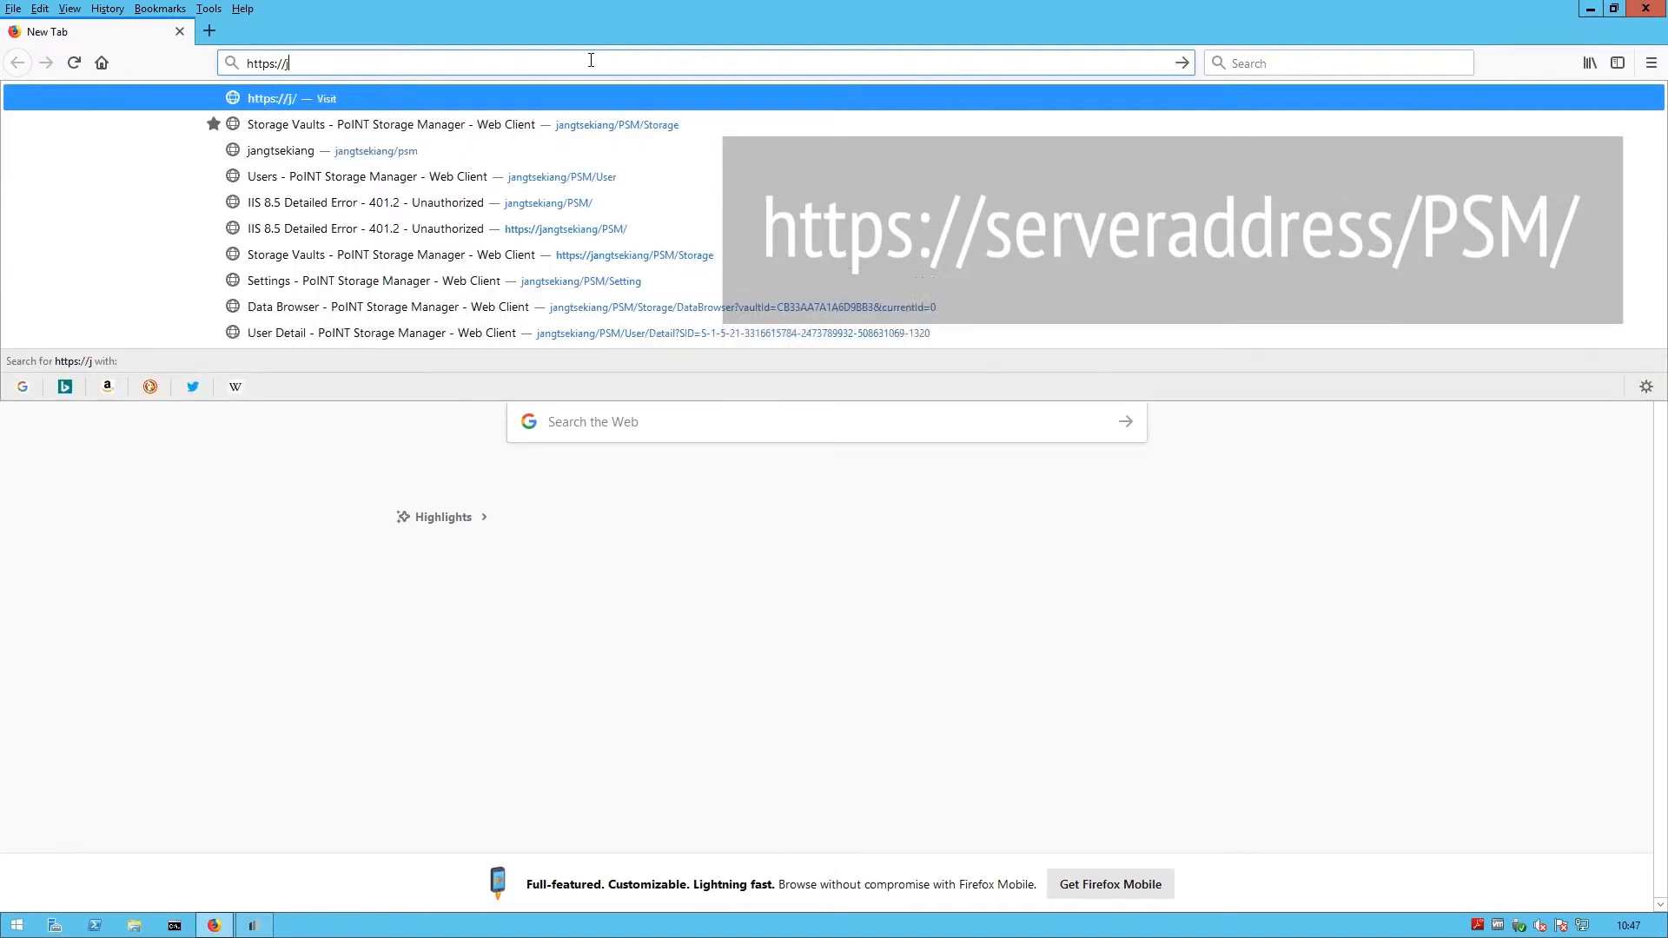
type("angtsekiang")
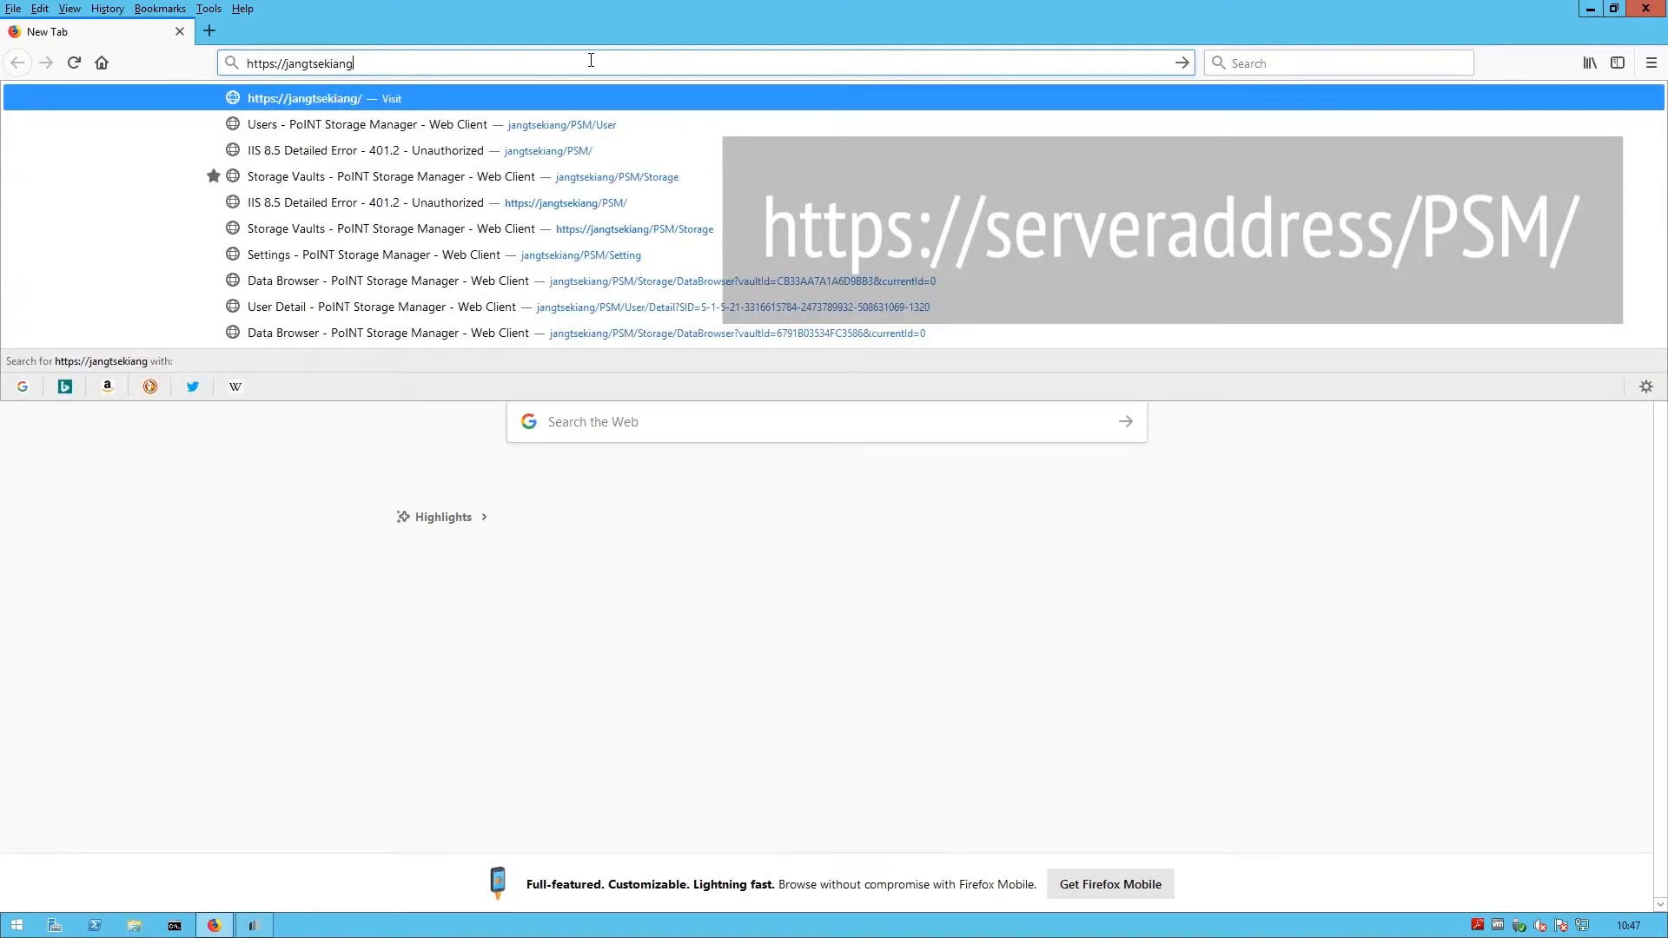
type("/PSM/")
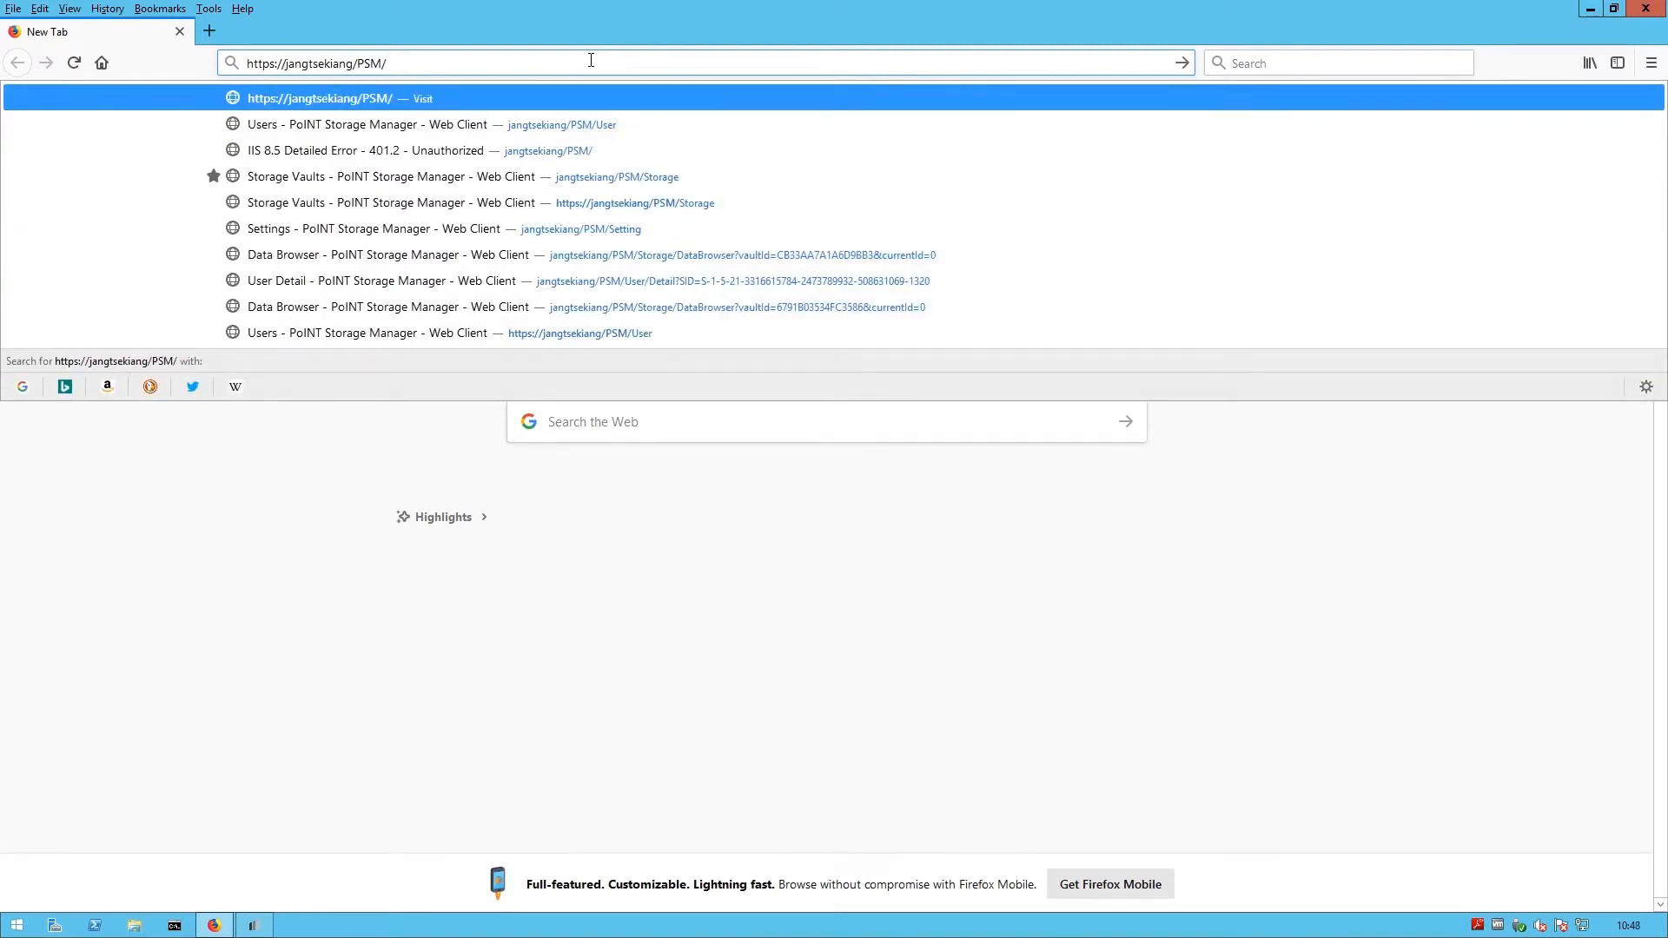
key("Return")
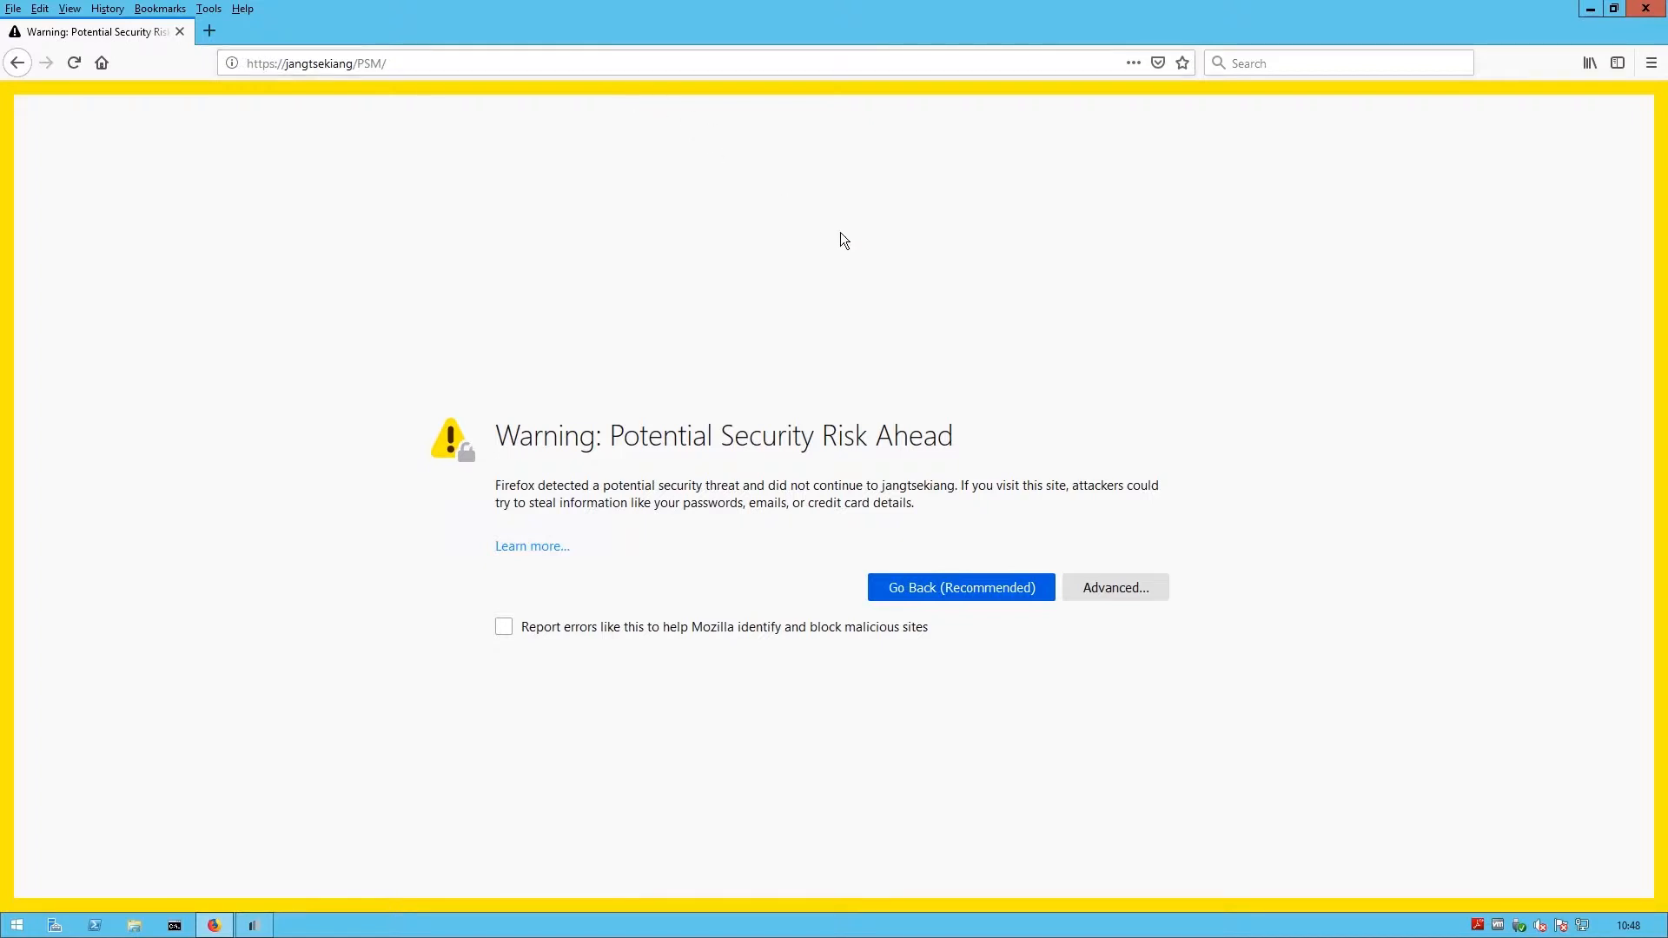
left_click(1094, 592)
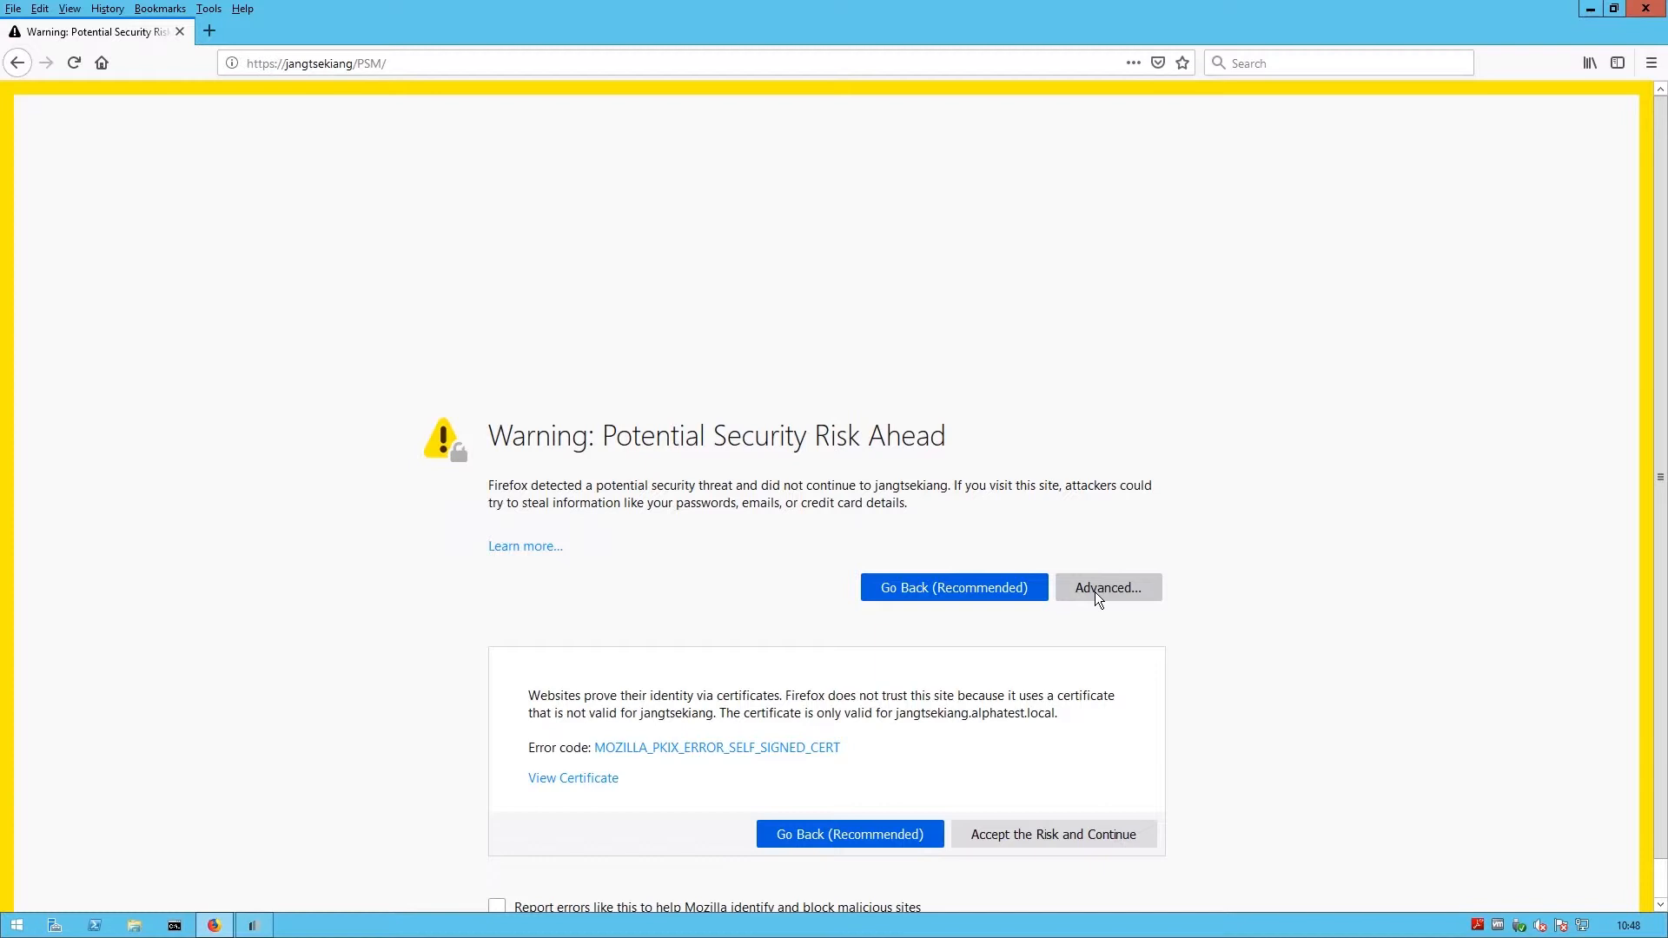
left_click(1143, 836)
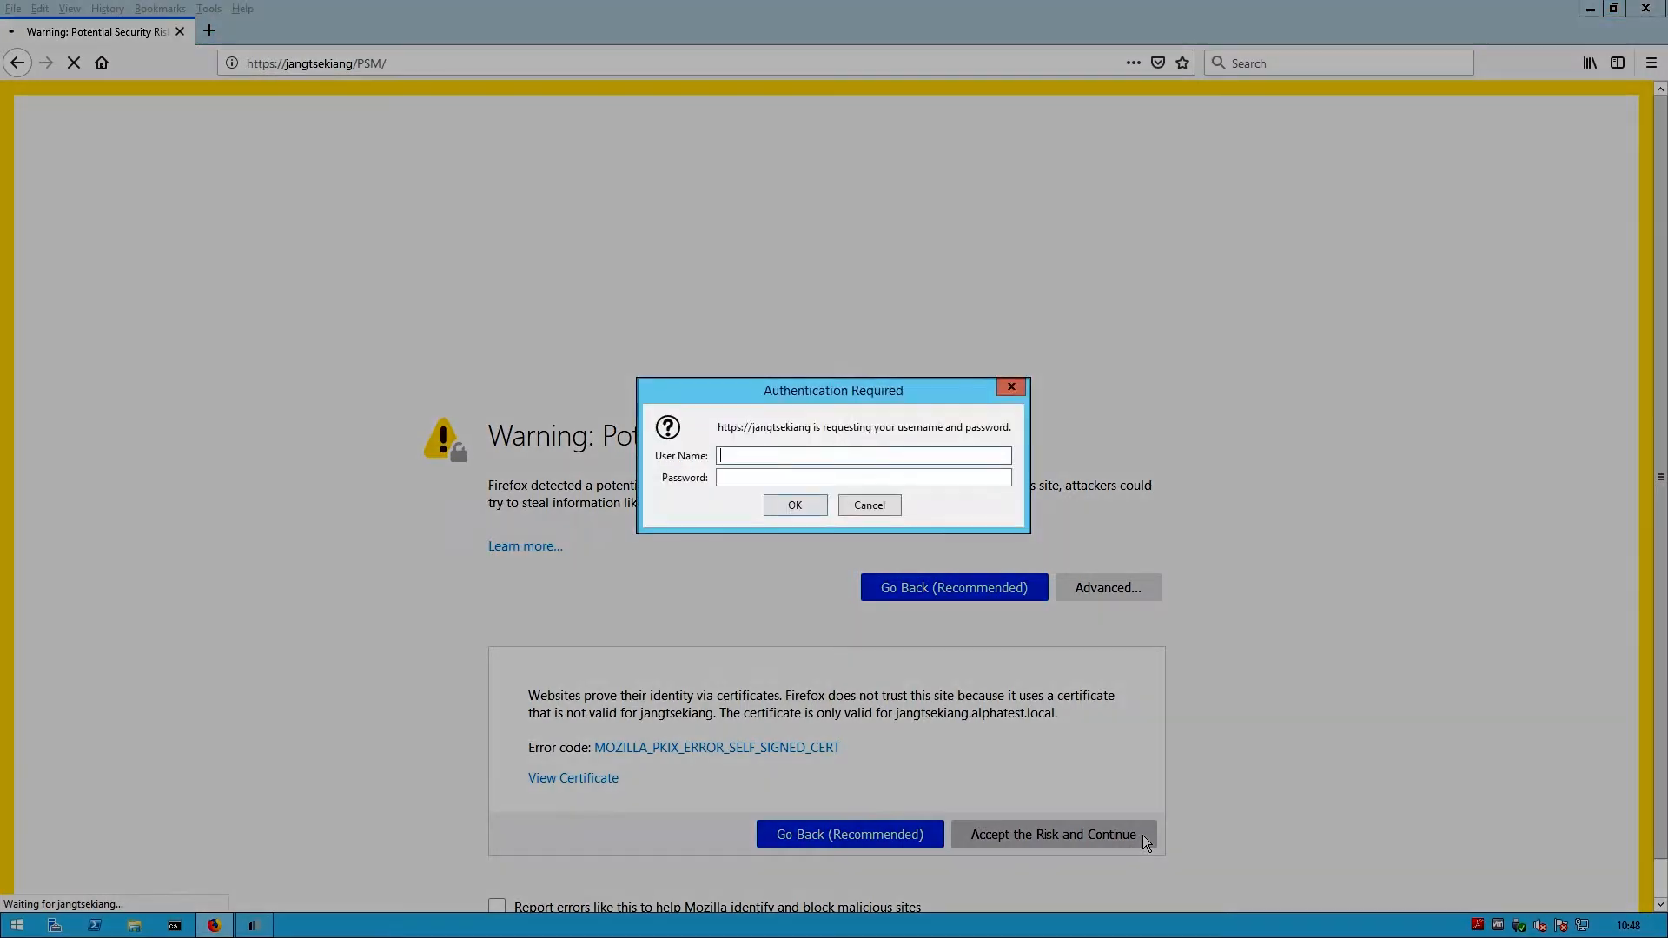
- Sign in as the alphatest domain Administrator and decline saving the login
type("alphatest\\Administrator")
key("Tab")
type("*******")
key("Return")
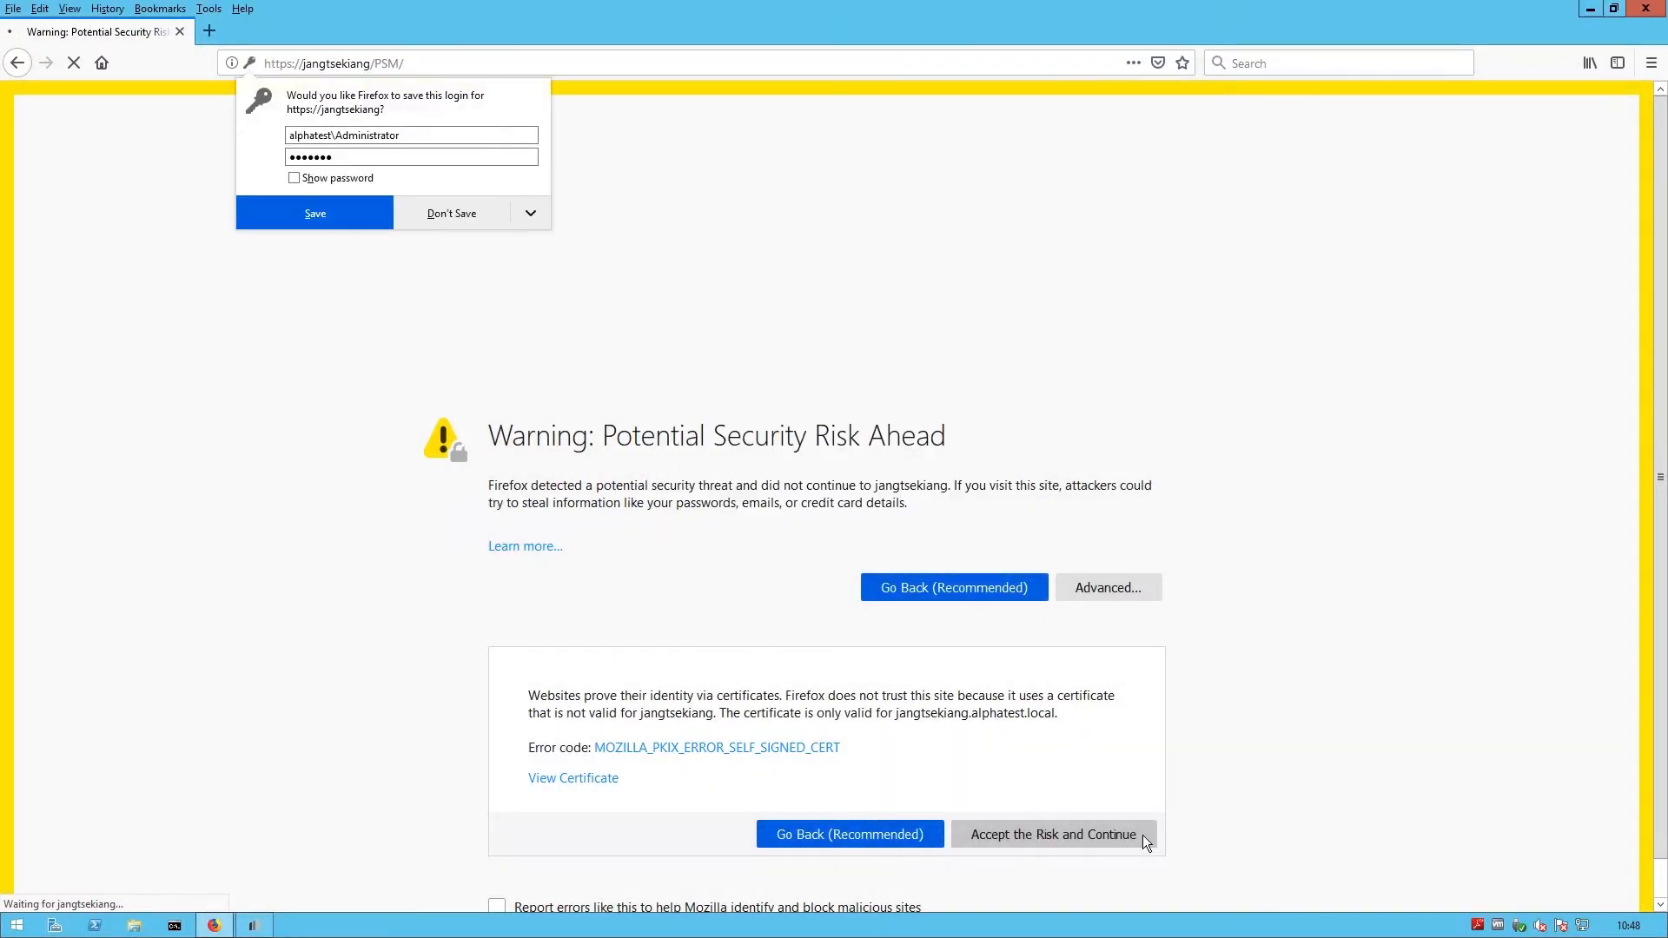
left_click(436, 201)
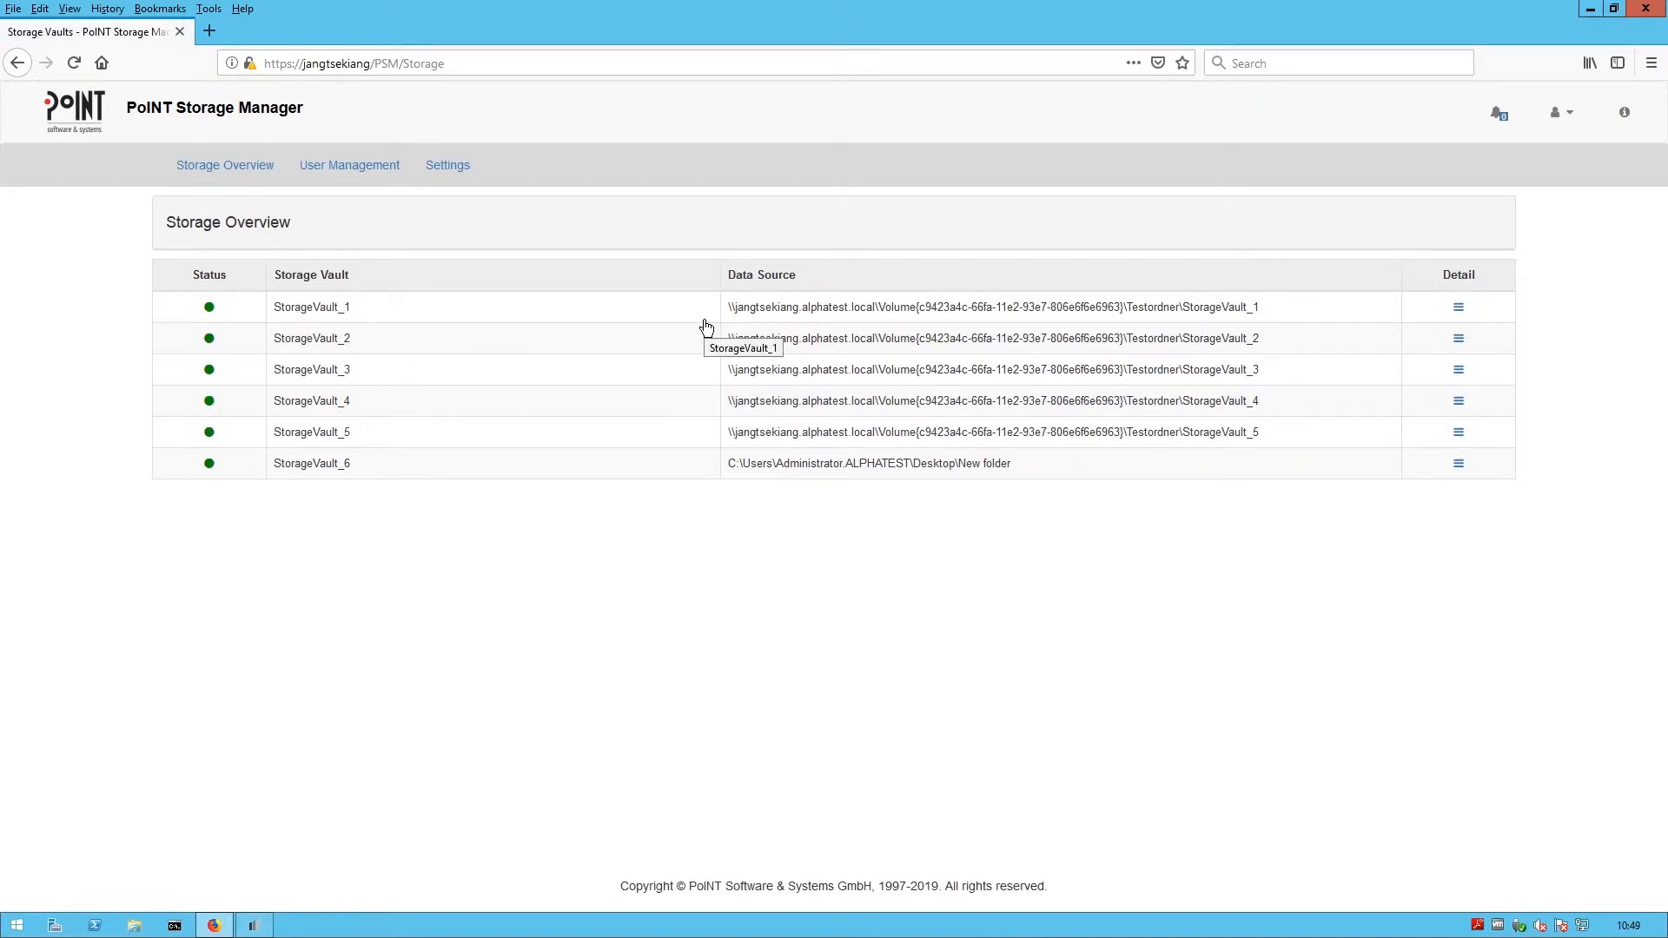
- In User Management, add a web user from alphatest.local, filtering the list for user7
left_click(459, 178)
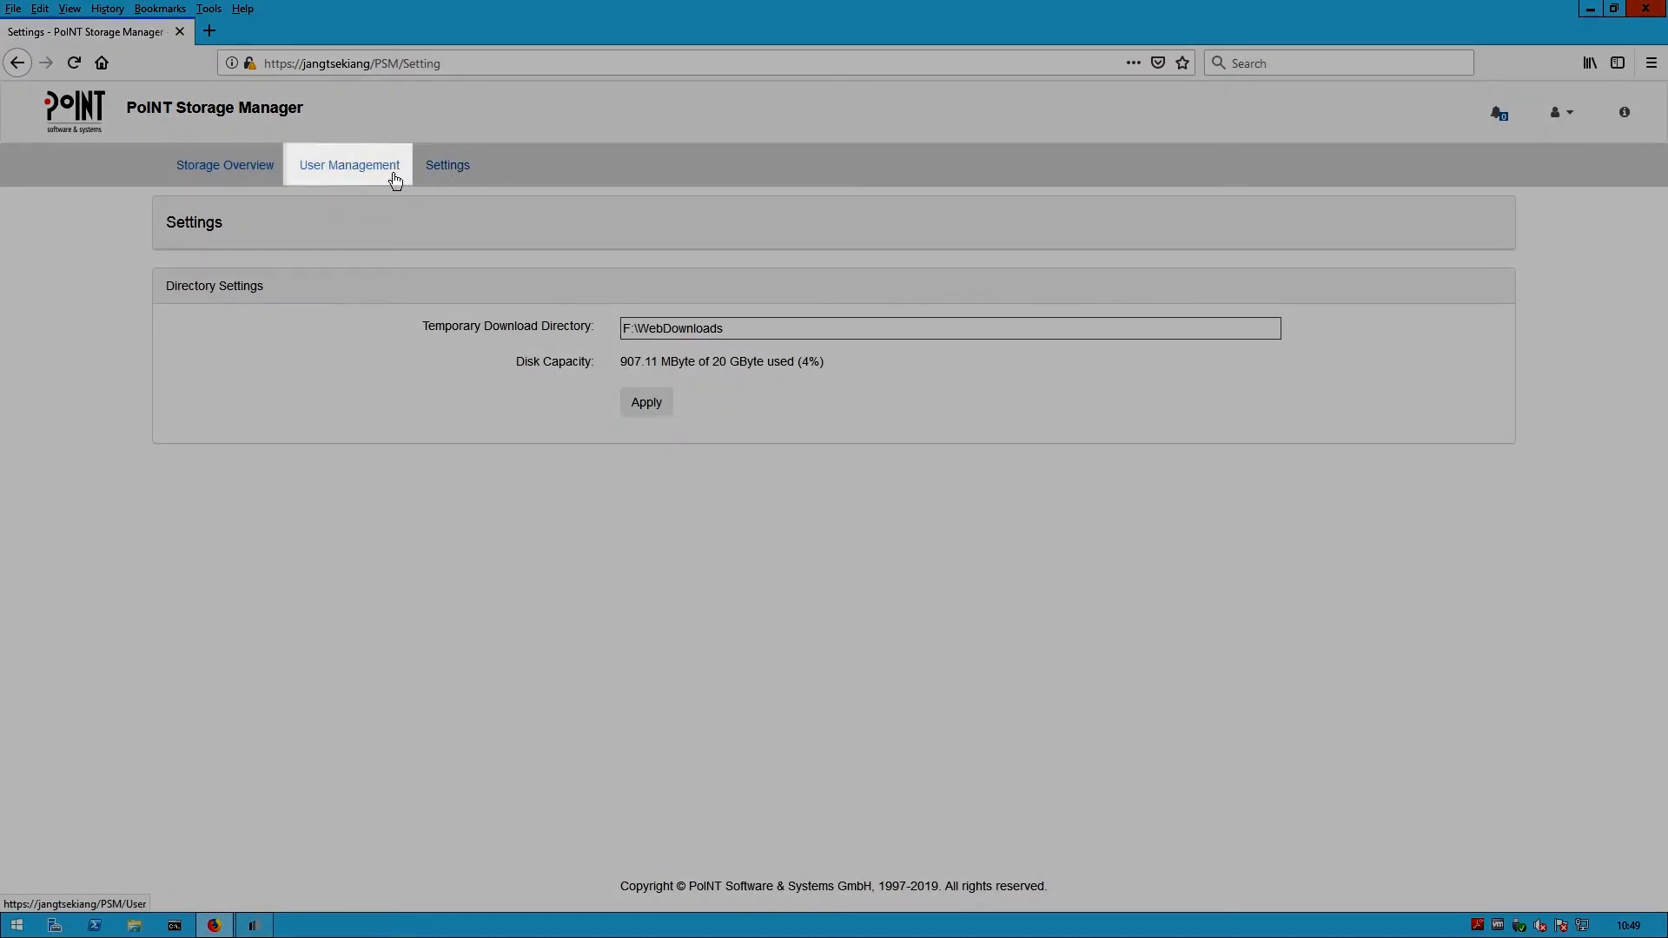
left_click(395, 178)
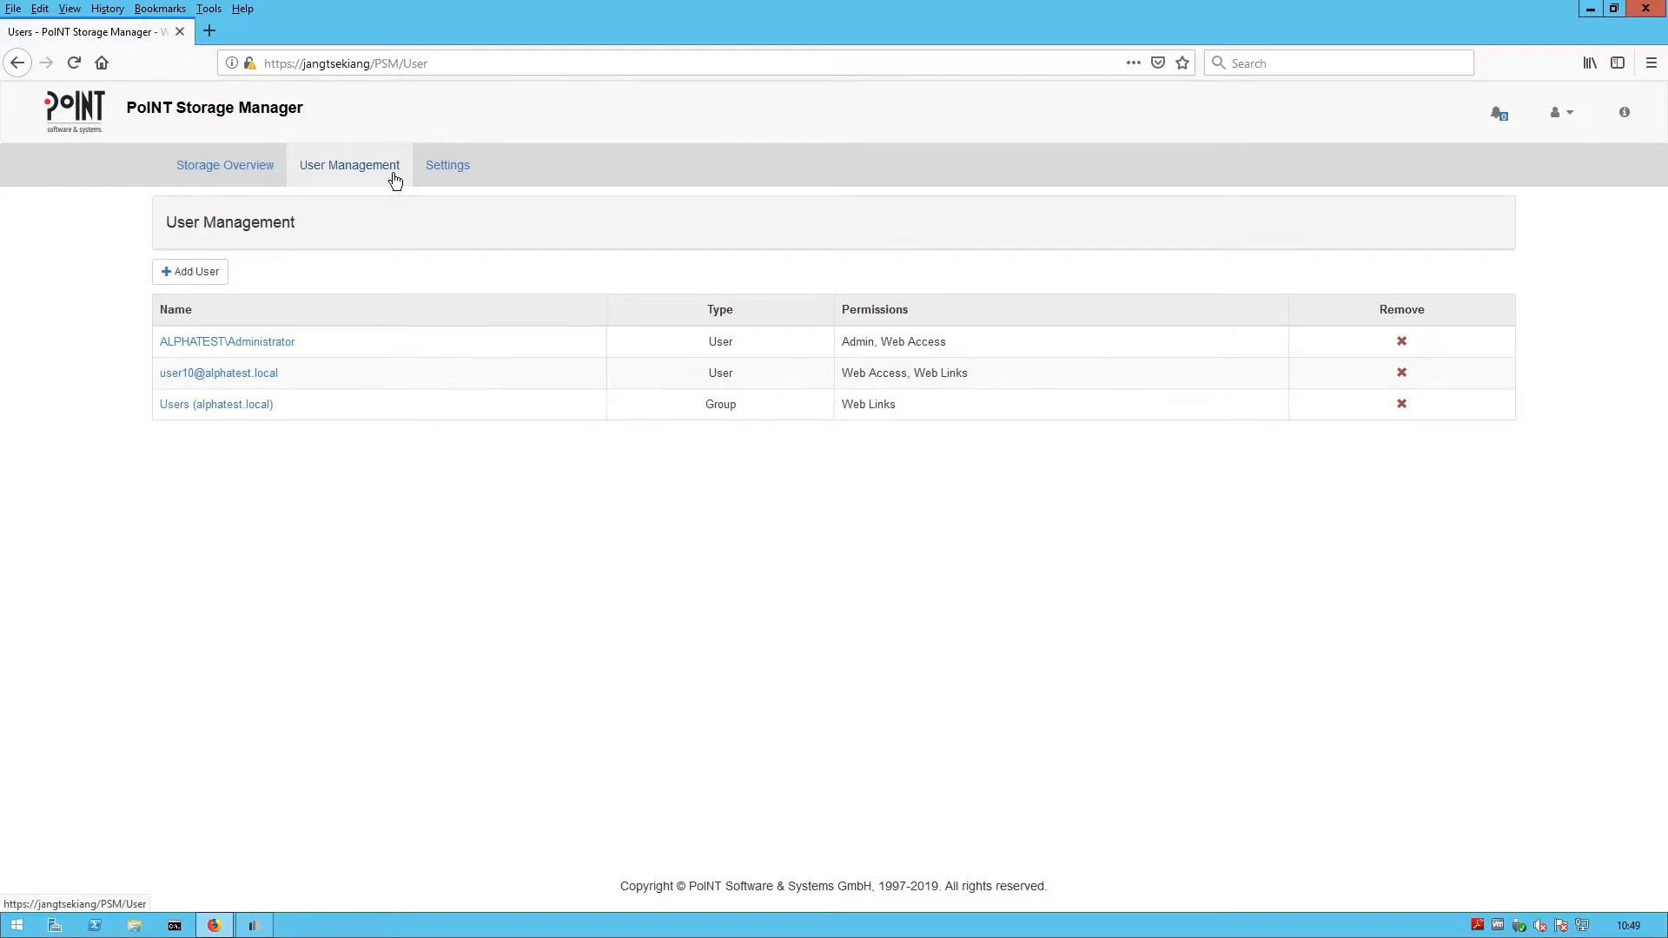
left_click(215, 274)
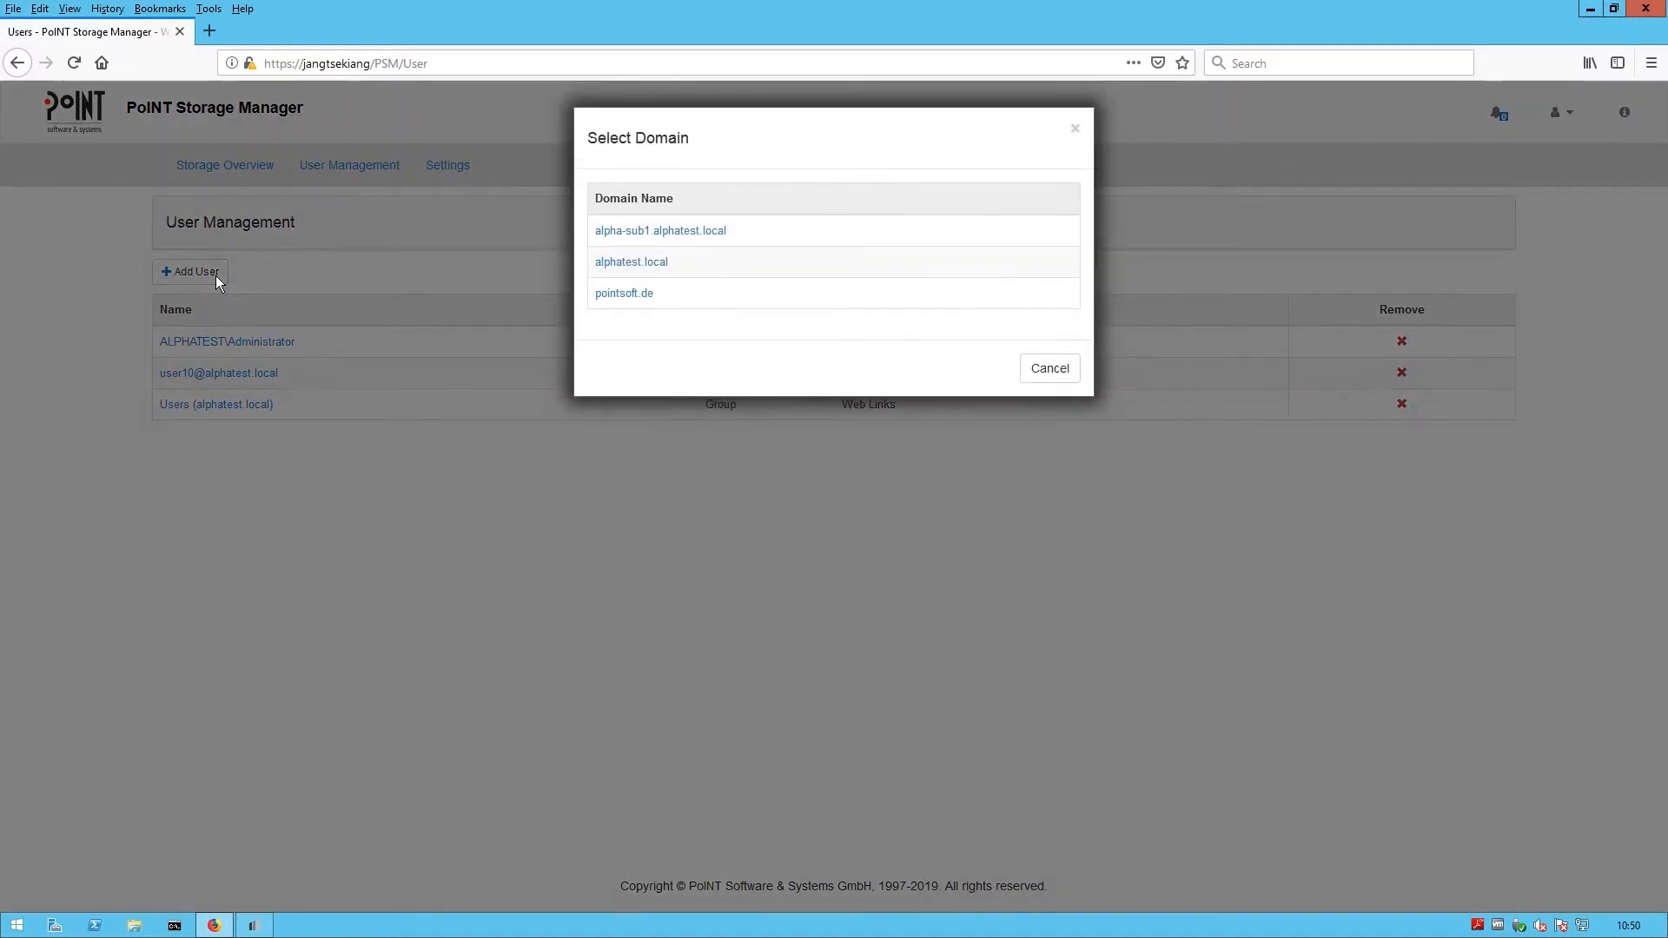
left_click(665, 261)
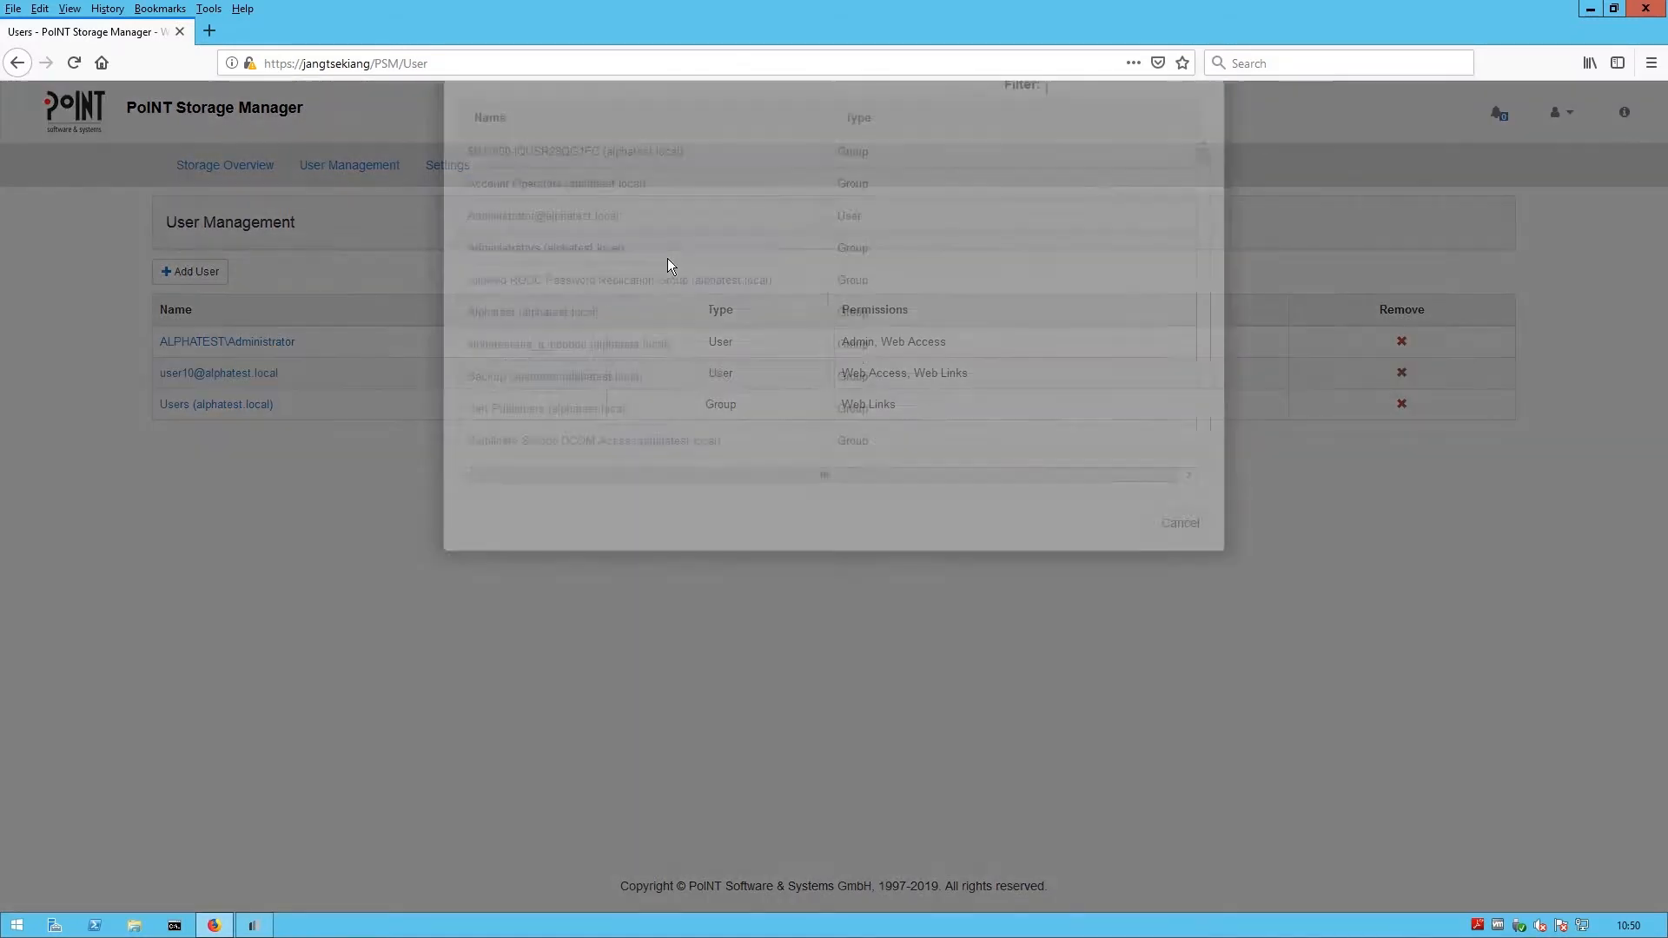
left_click(1095, 197)
type("user7")
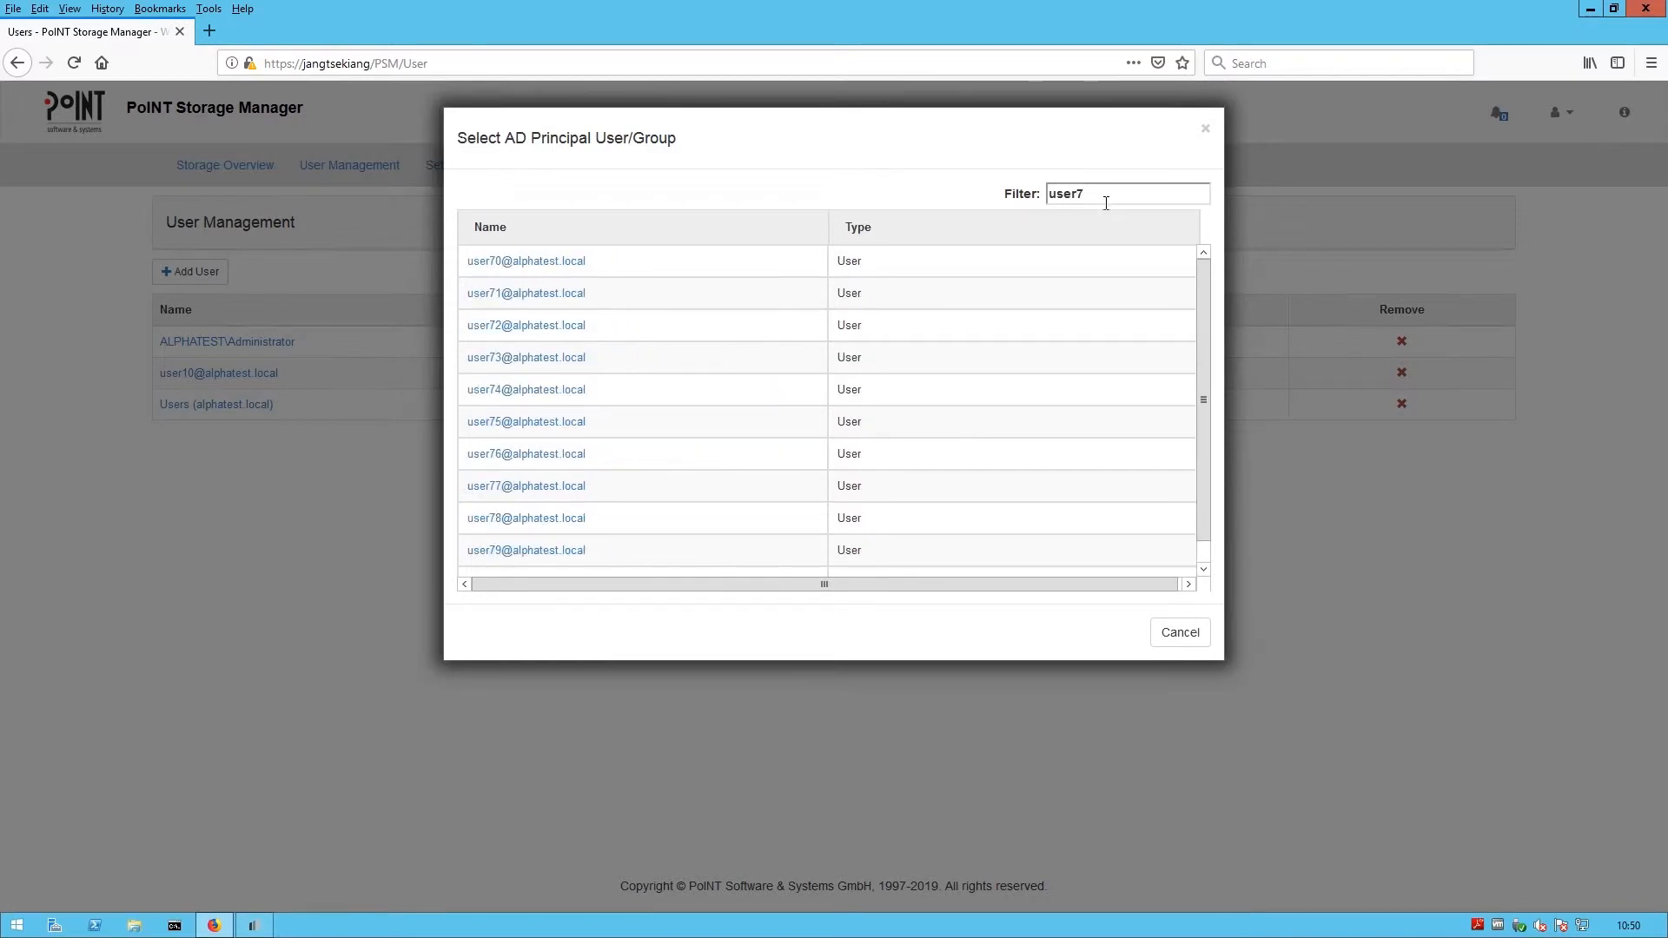
scroll(1205, 391, "down", 1)
left_click(556, 566)
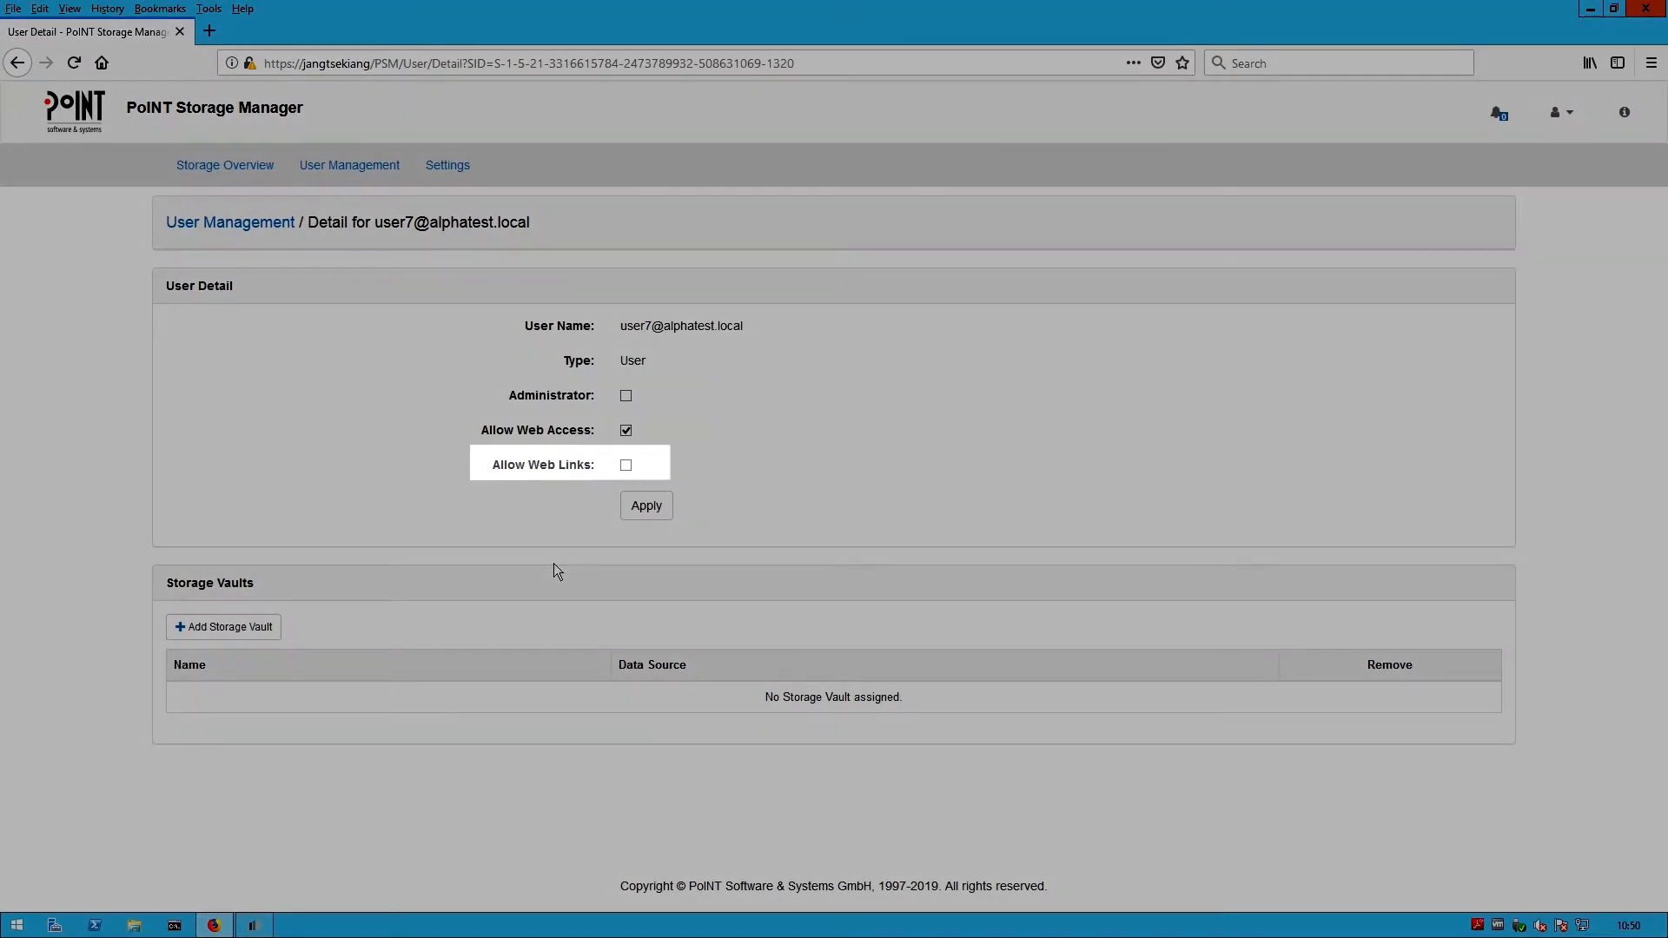
- Apply the new user with Allow Web Access on and Allow Web Links off
left_click(660, 513)
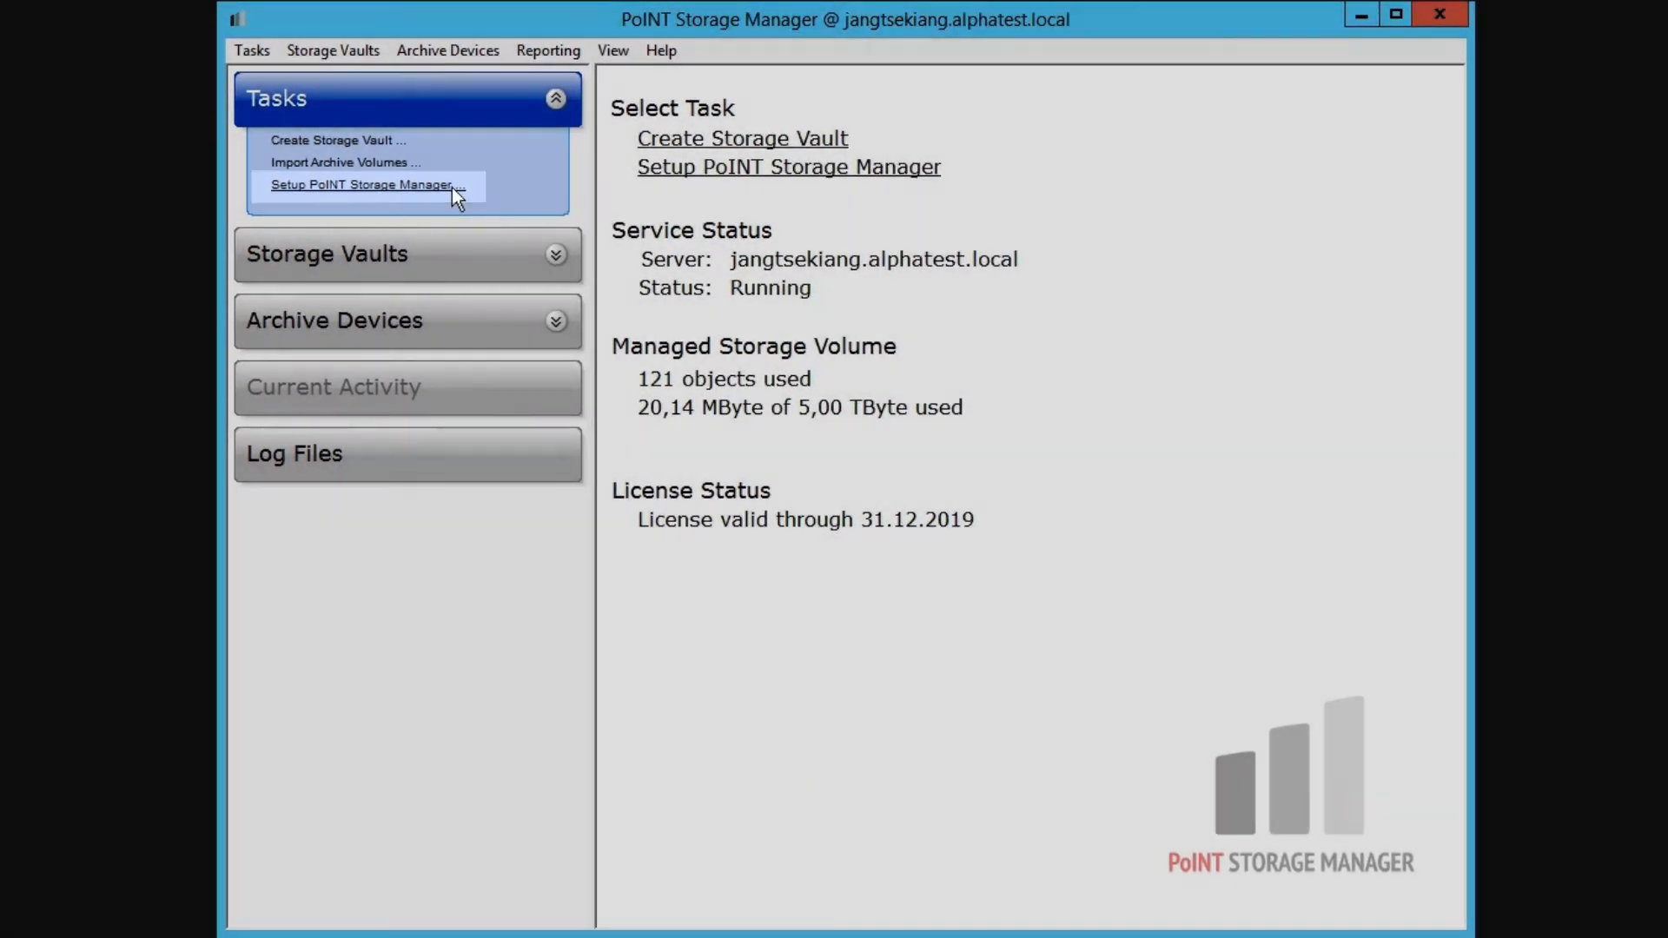
- Add the alphatest.local account USER9 to the allowed user accounts and resolve it with Check Names
left_click(452, 186)
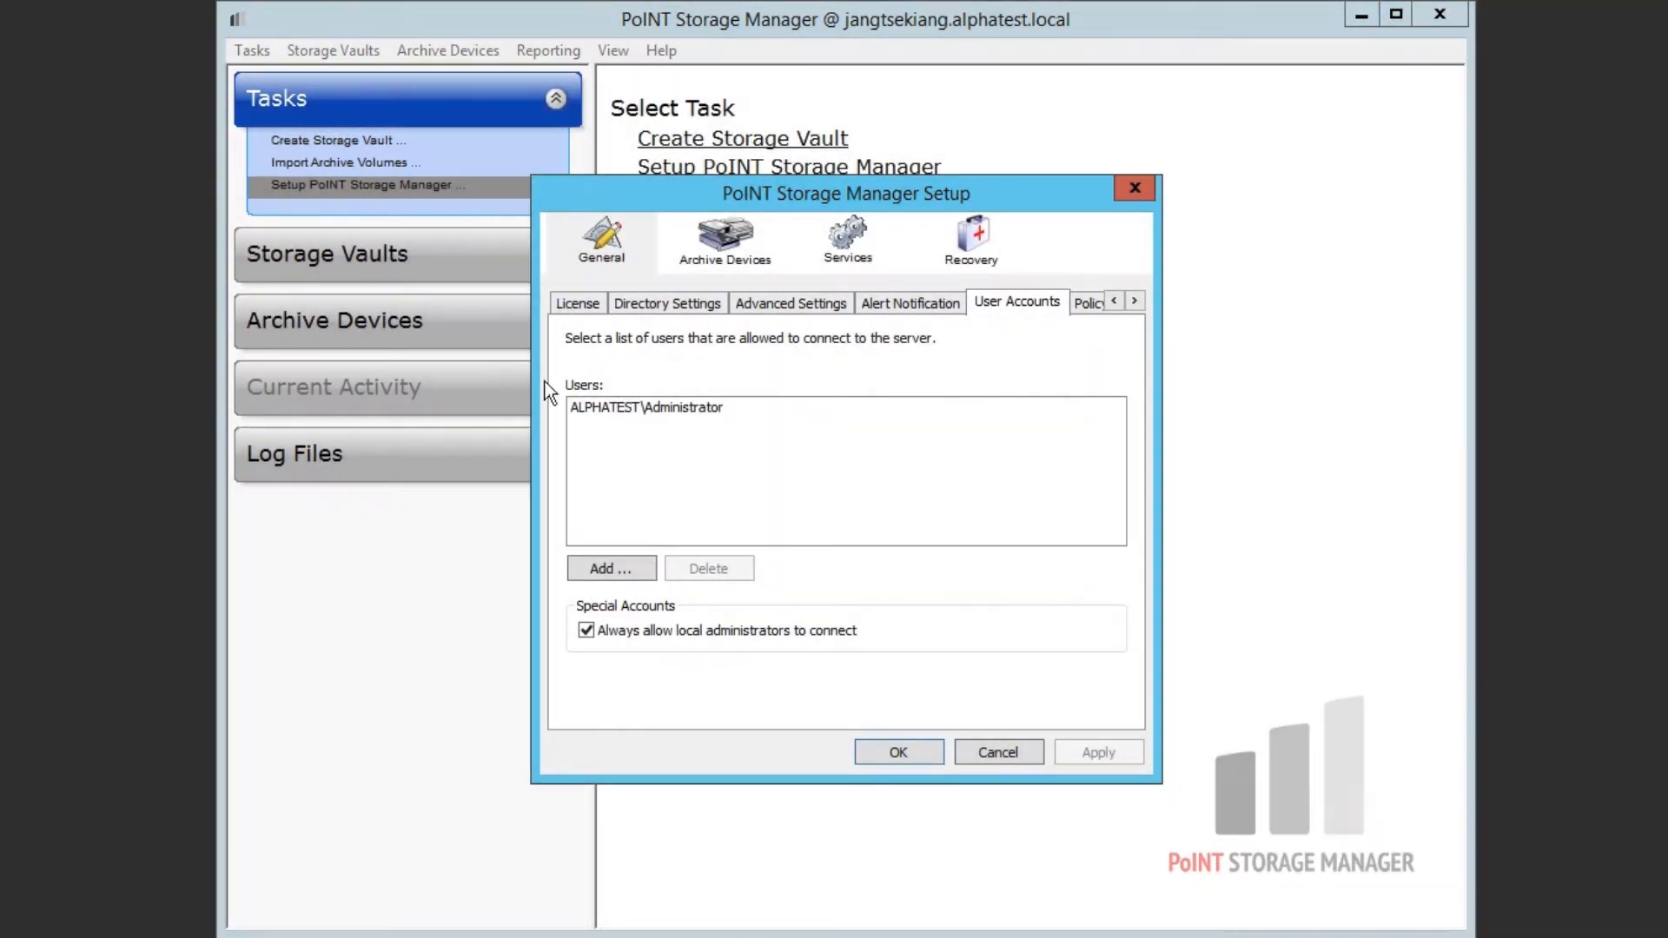
left_click(611, 568)
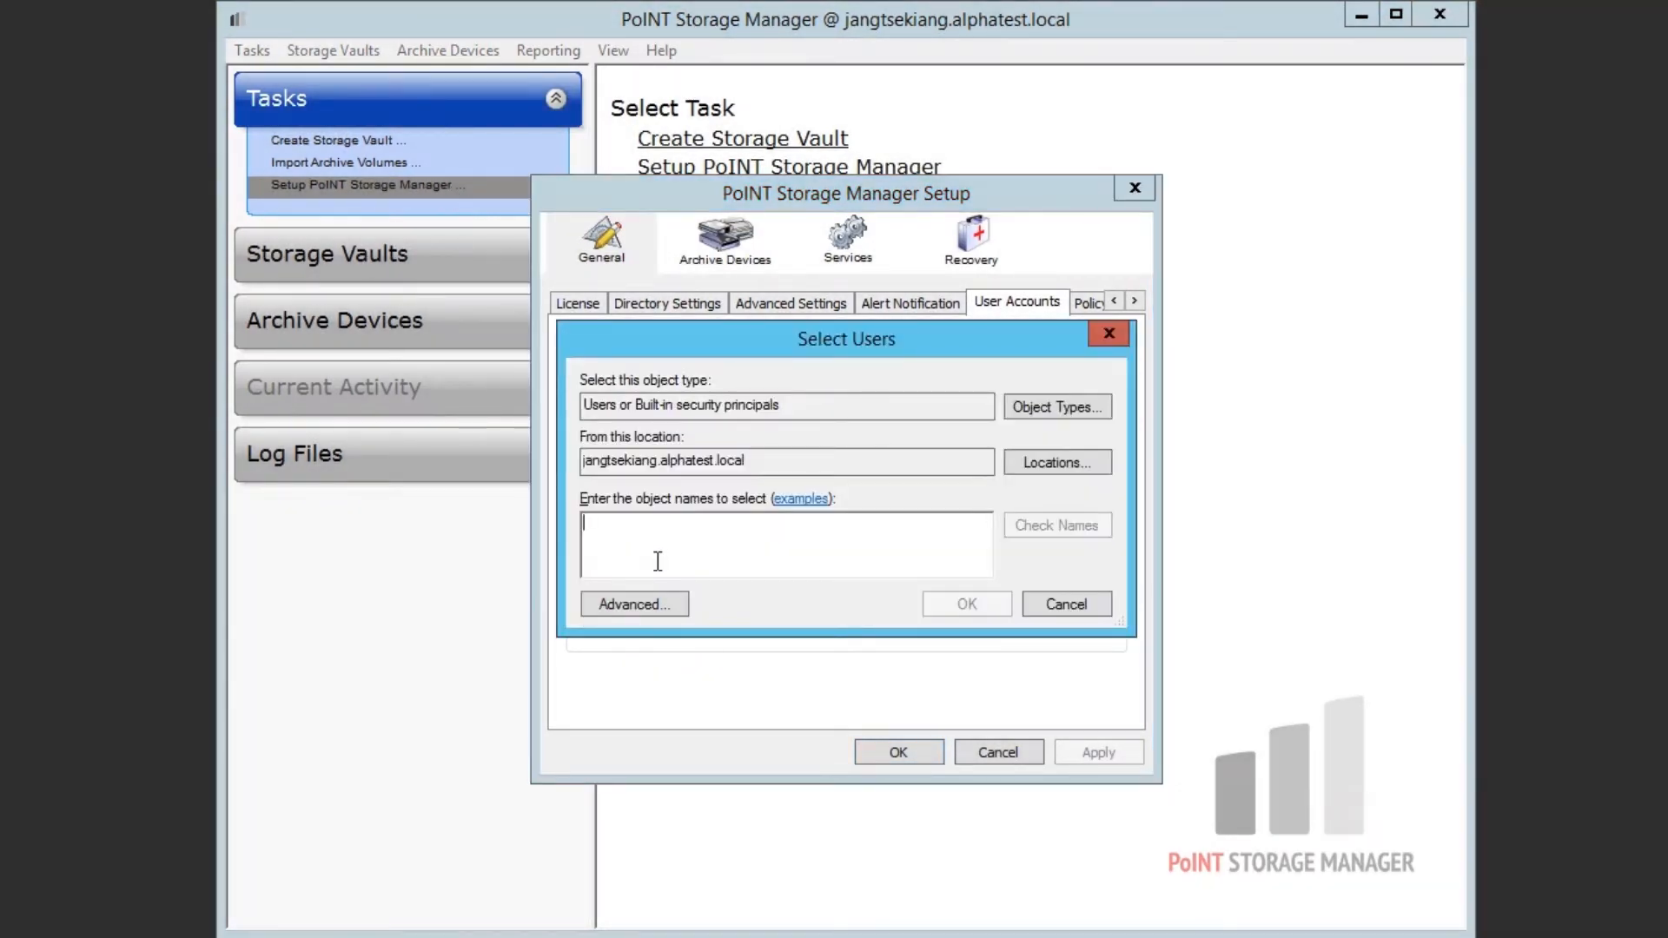
type("USER9@alphatest.local")
left_click(1105, 527)
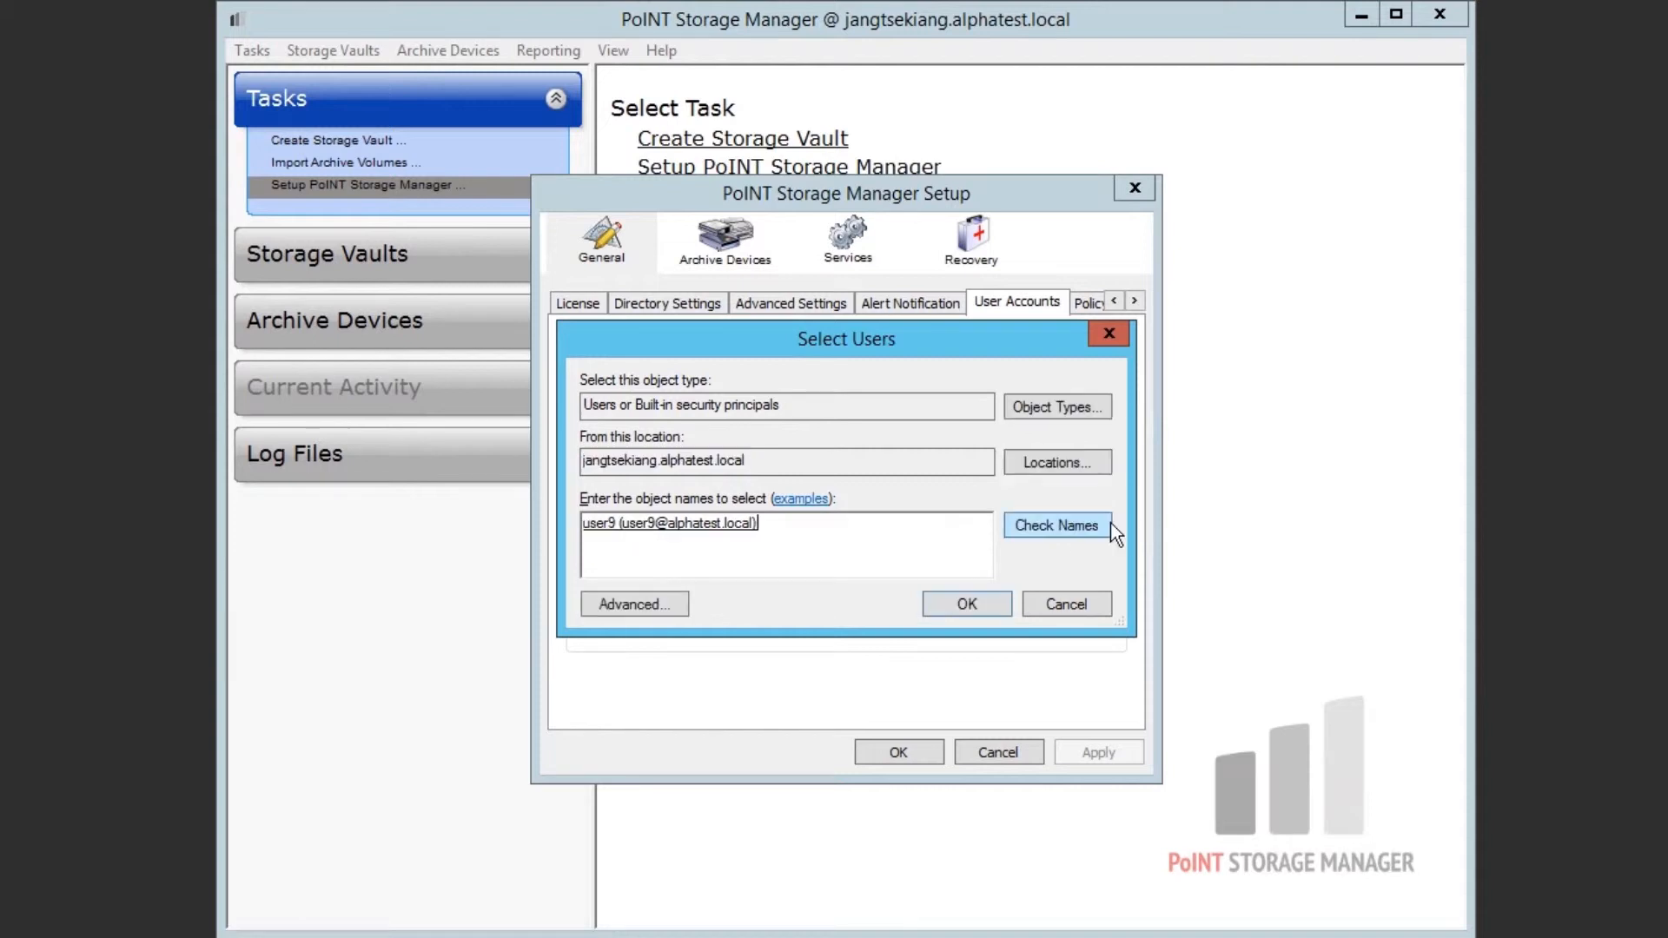
- Give the user StorageVault_1, 2, 4 and 5; clear the other user's Administrator and Allow Web Access
left_click(992, 604)
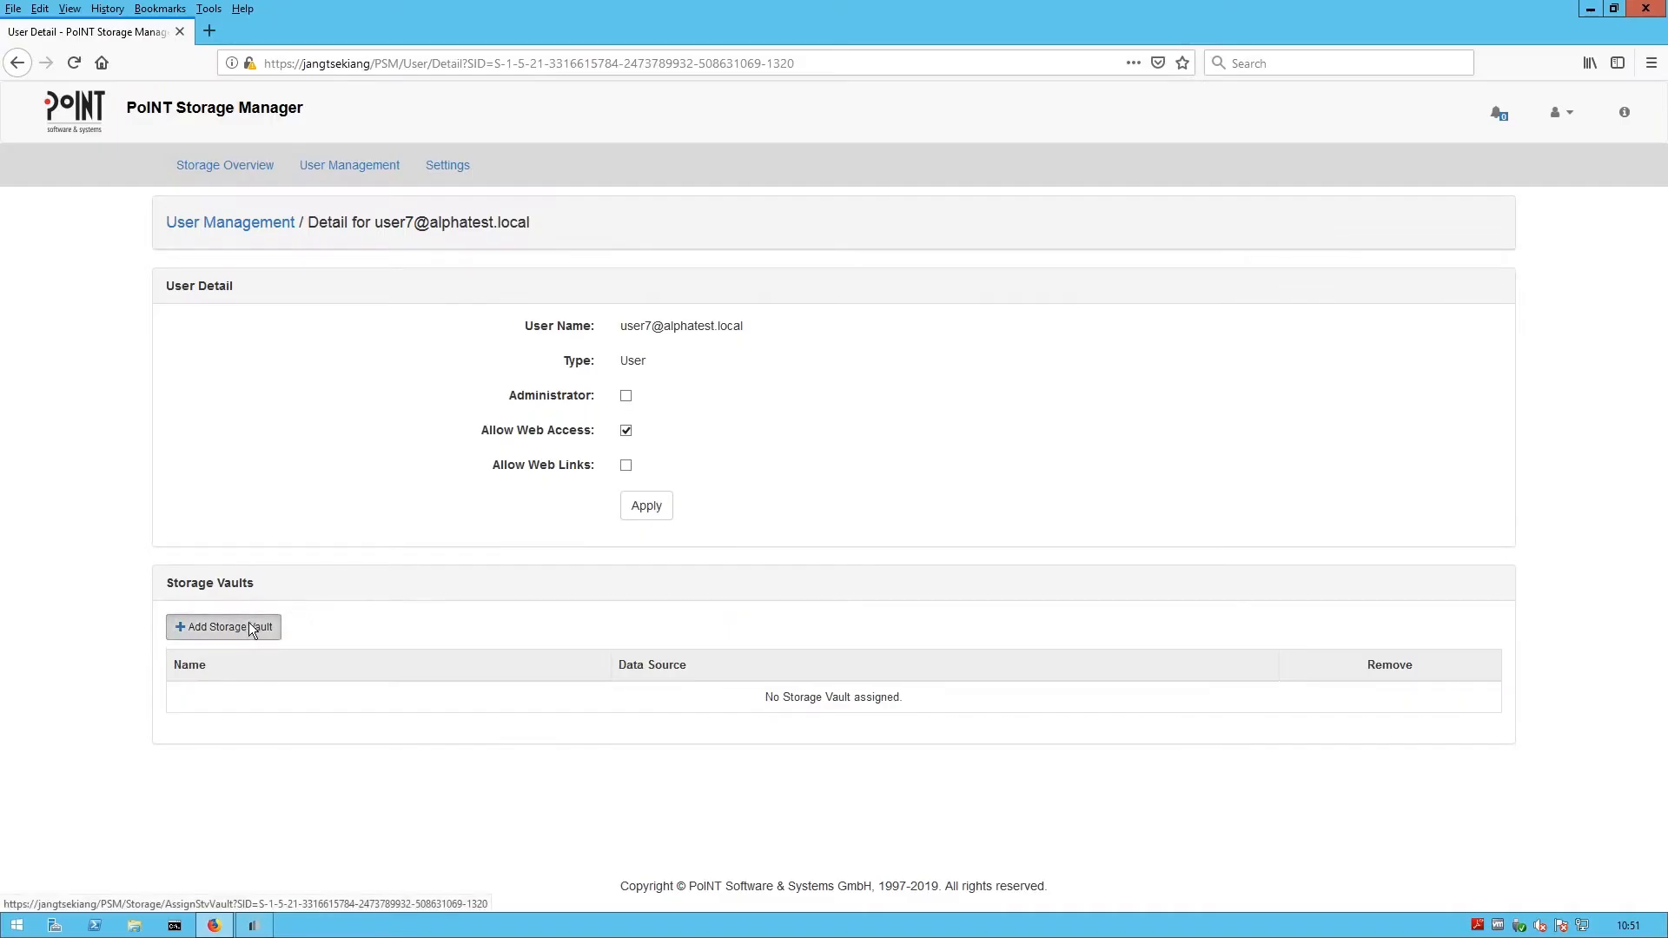
left_click(248, 625)
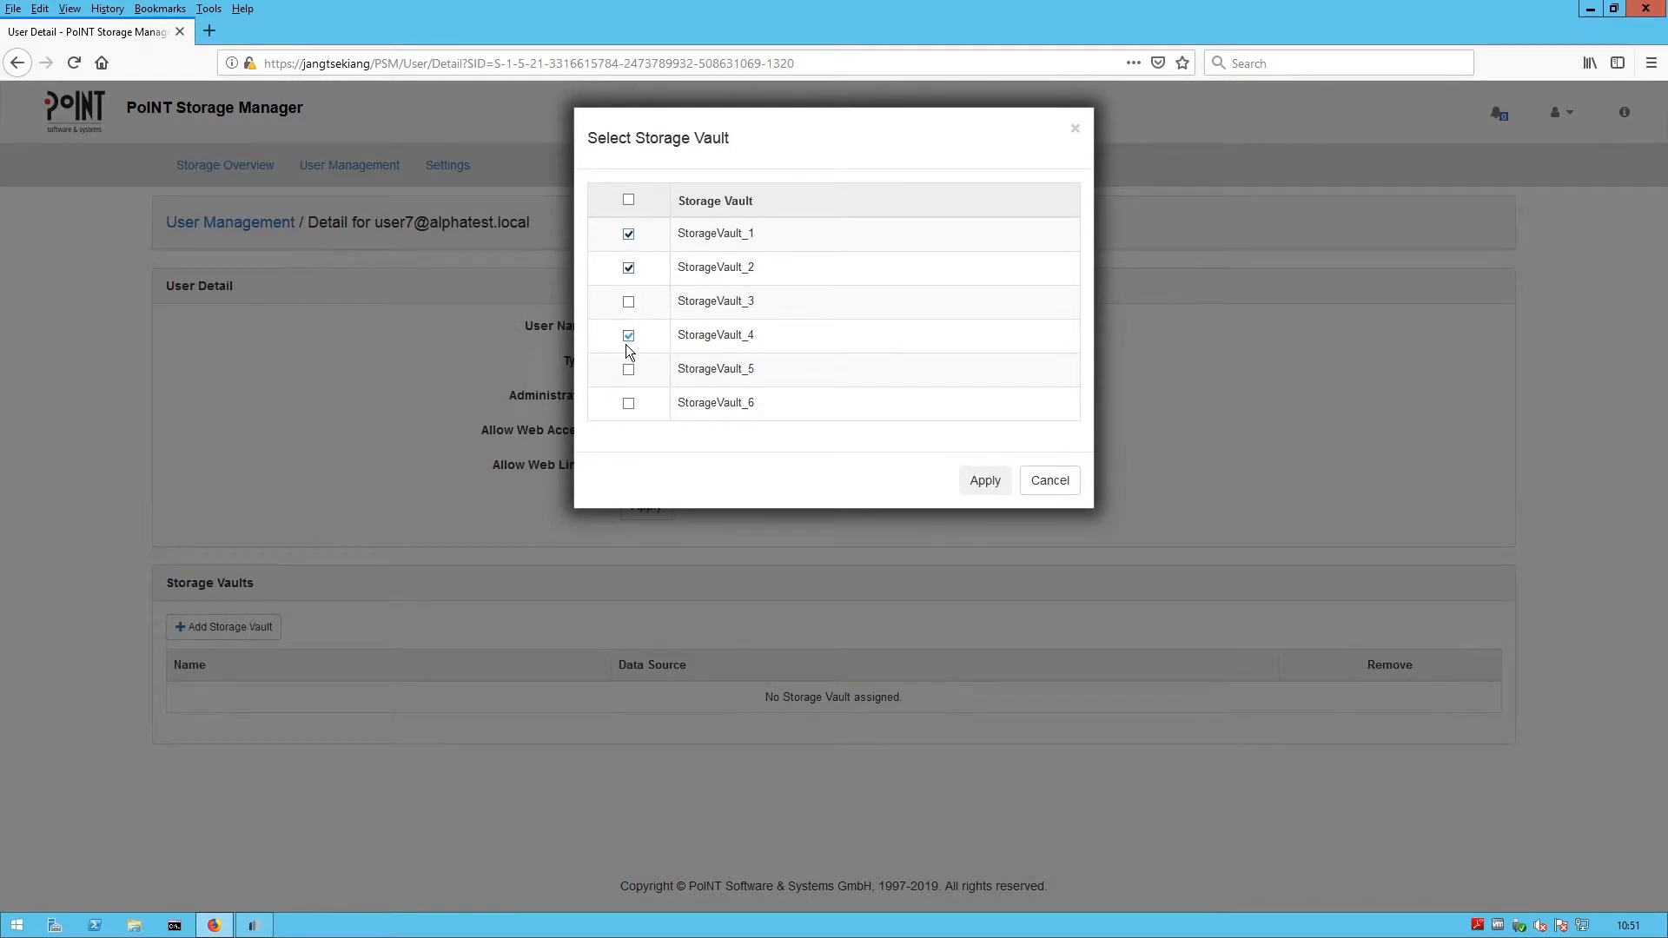
left_click(985, 481)
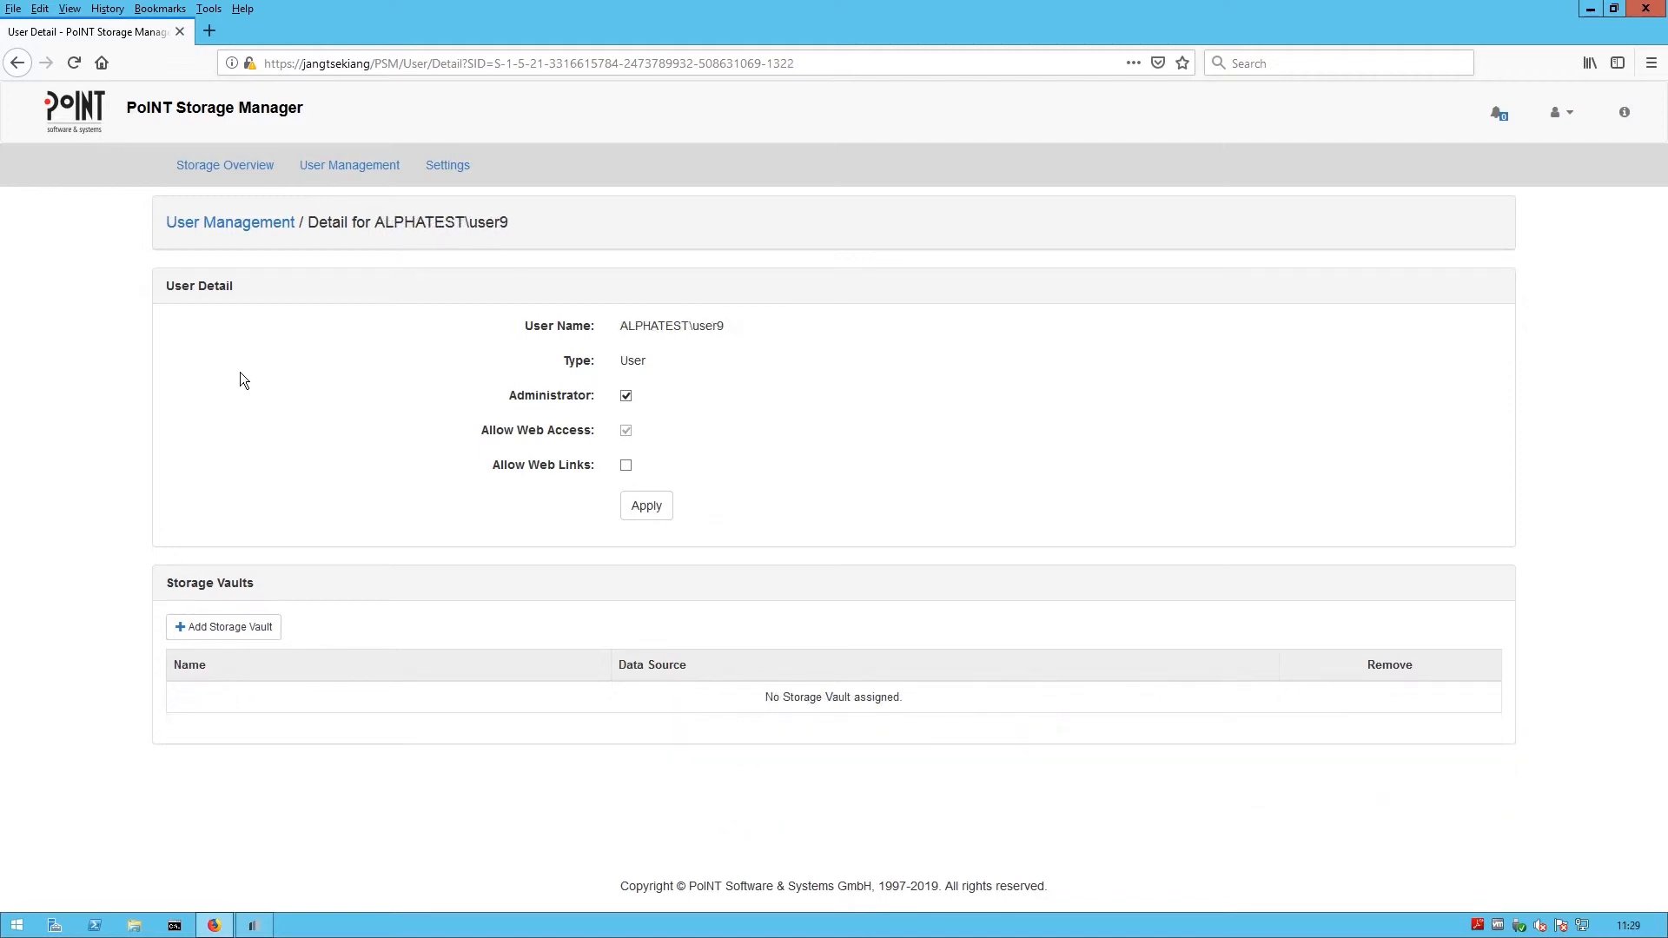
left_click(626, 395)
left_click(626, 431)
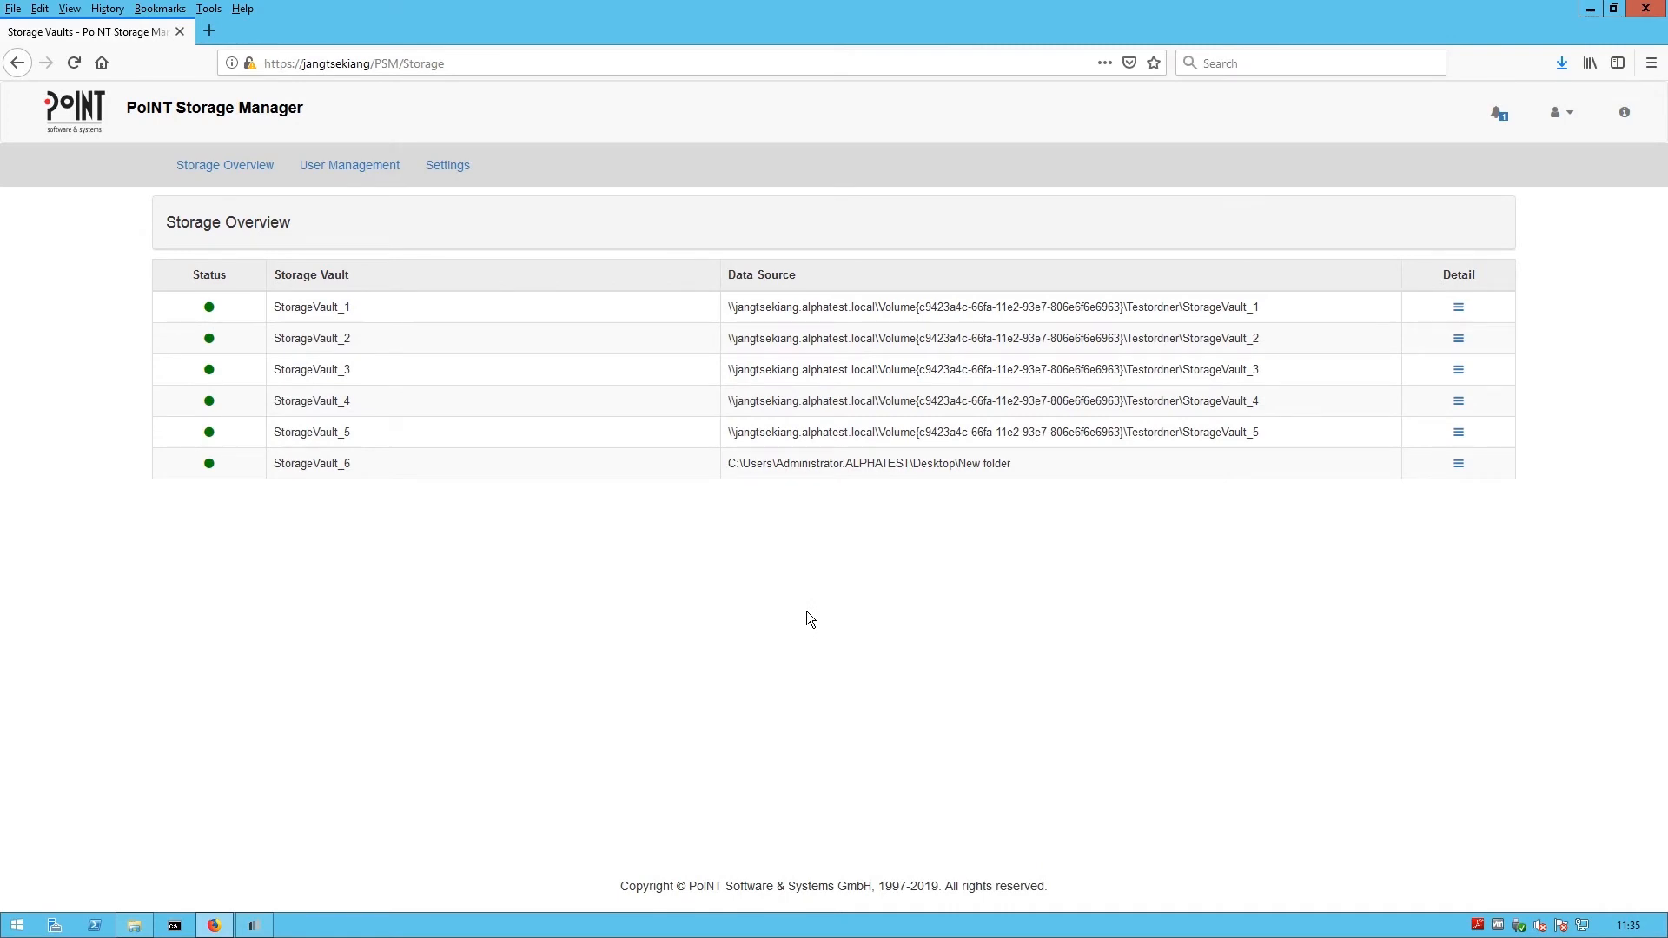
- Open StorageVault_5 and browse its stored files
left_click(1459, 308)
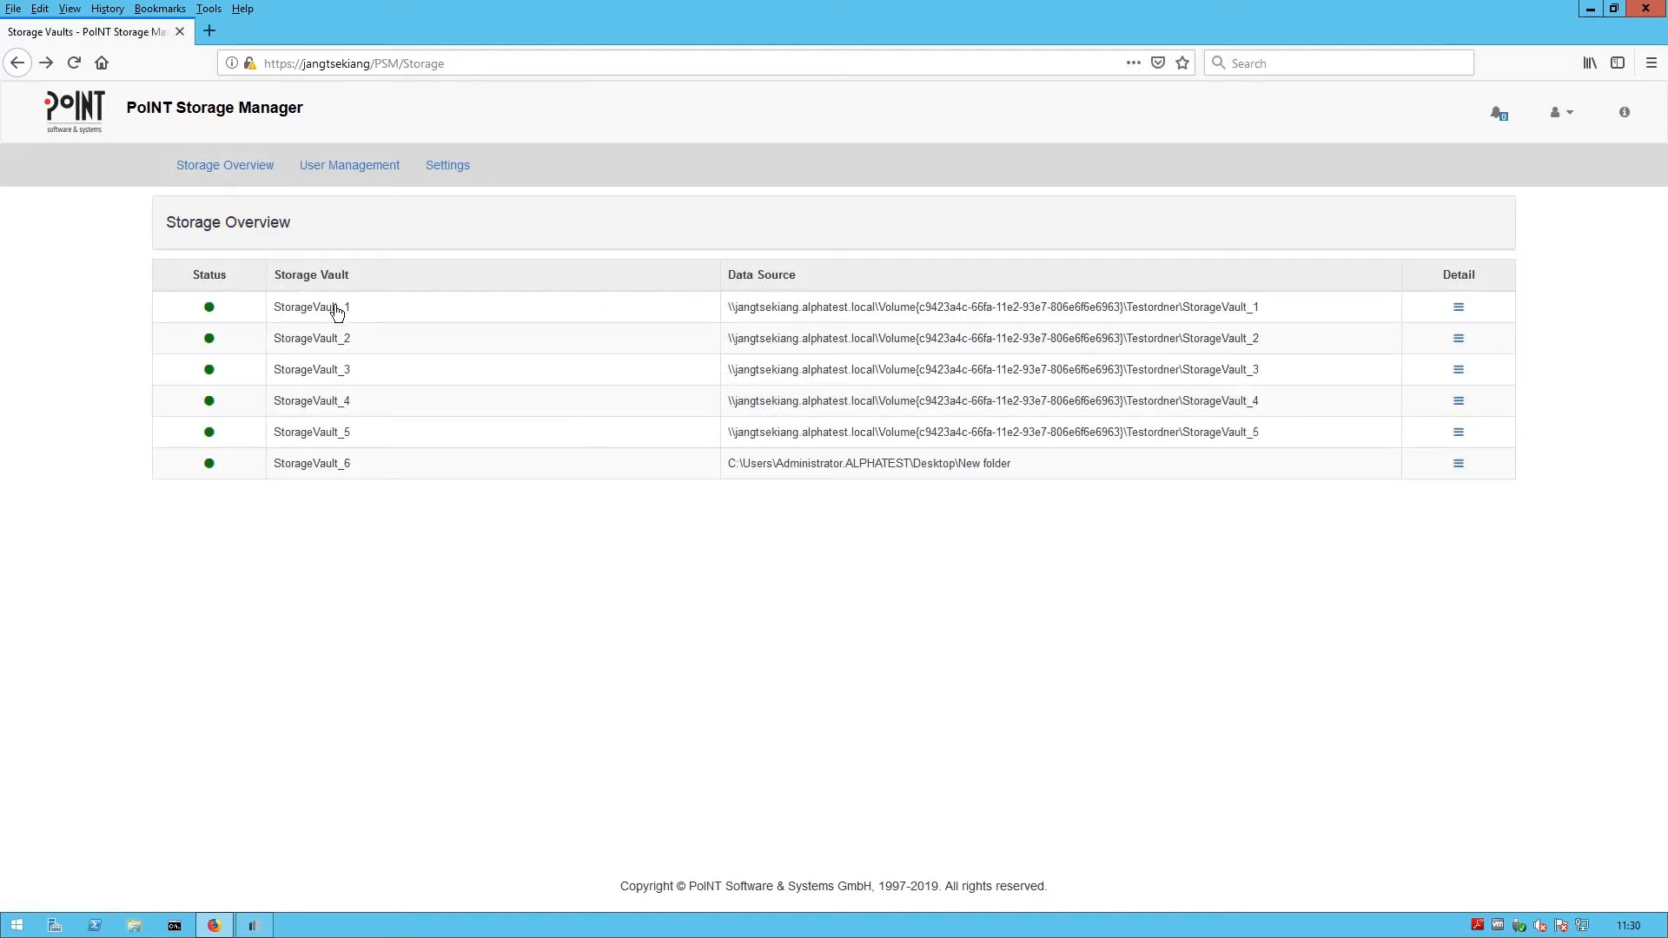
left_click(335, 309)
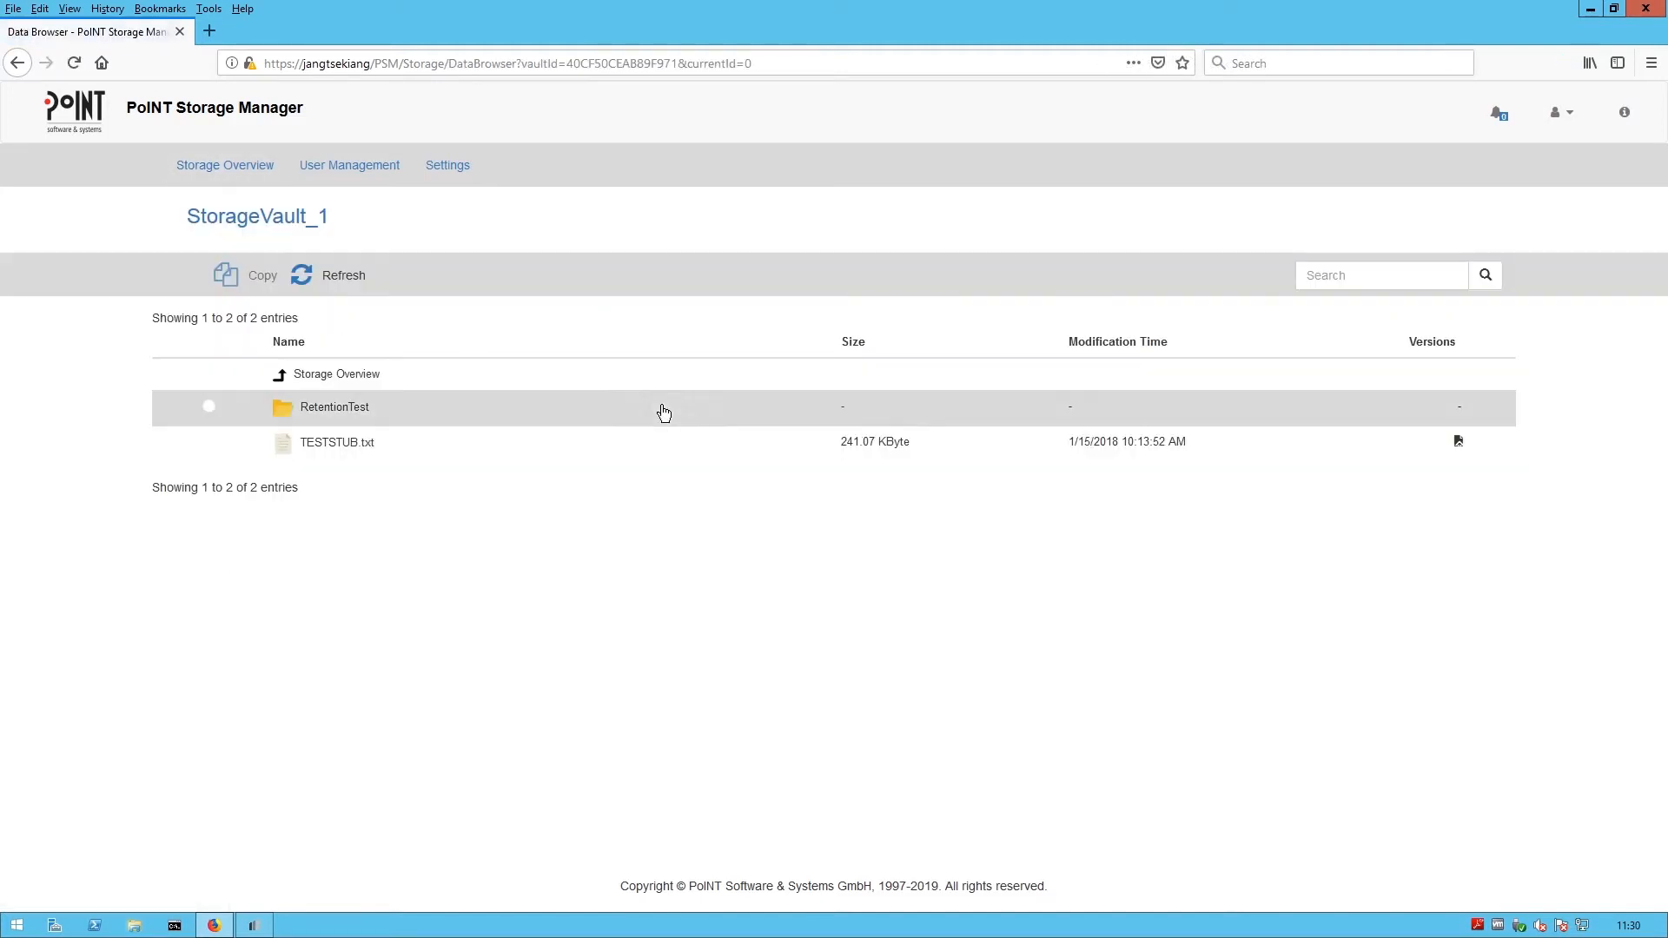
left_click(1458, 441)
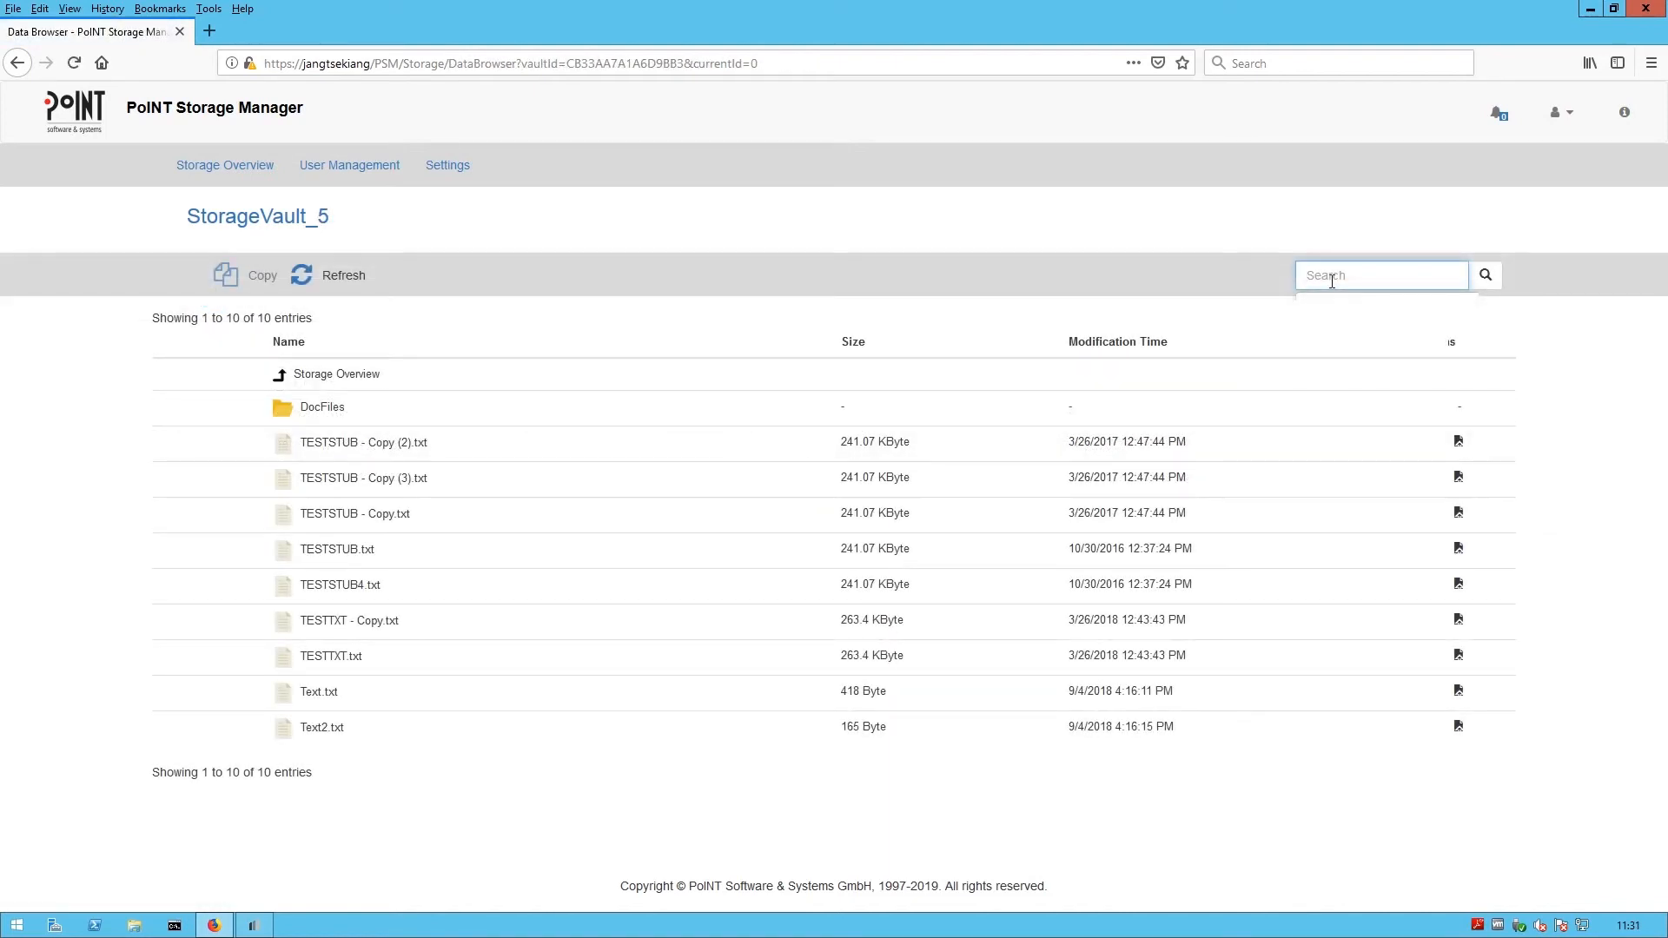
- Search the vault for *(?).txt and download TESTSTUB - Copy (2).txt
type("*(?)")
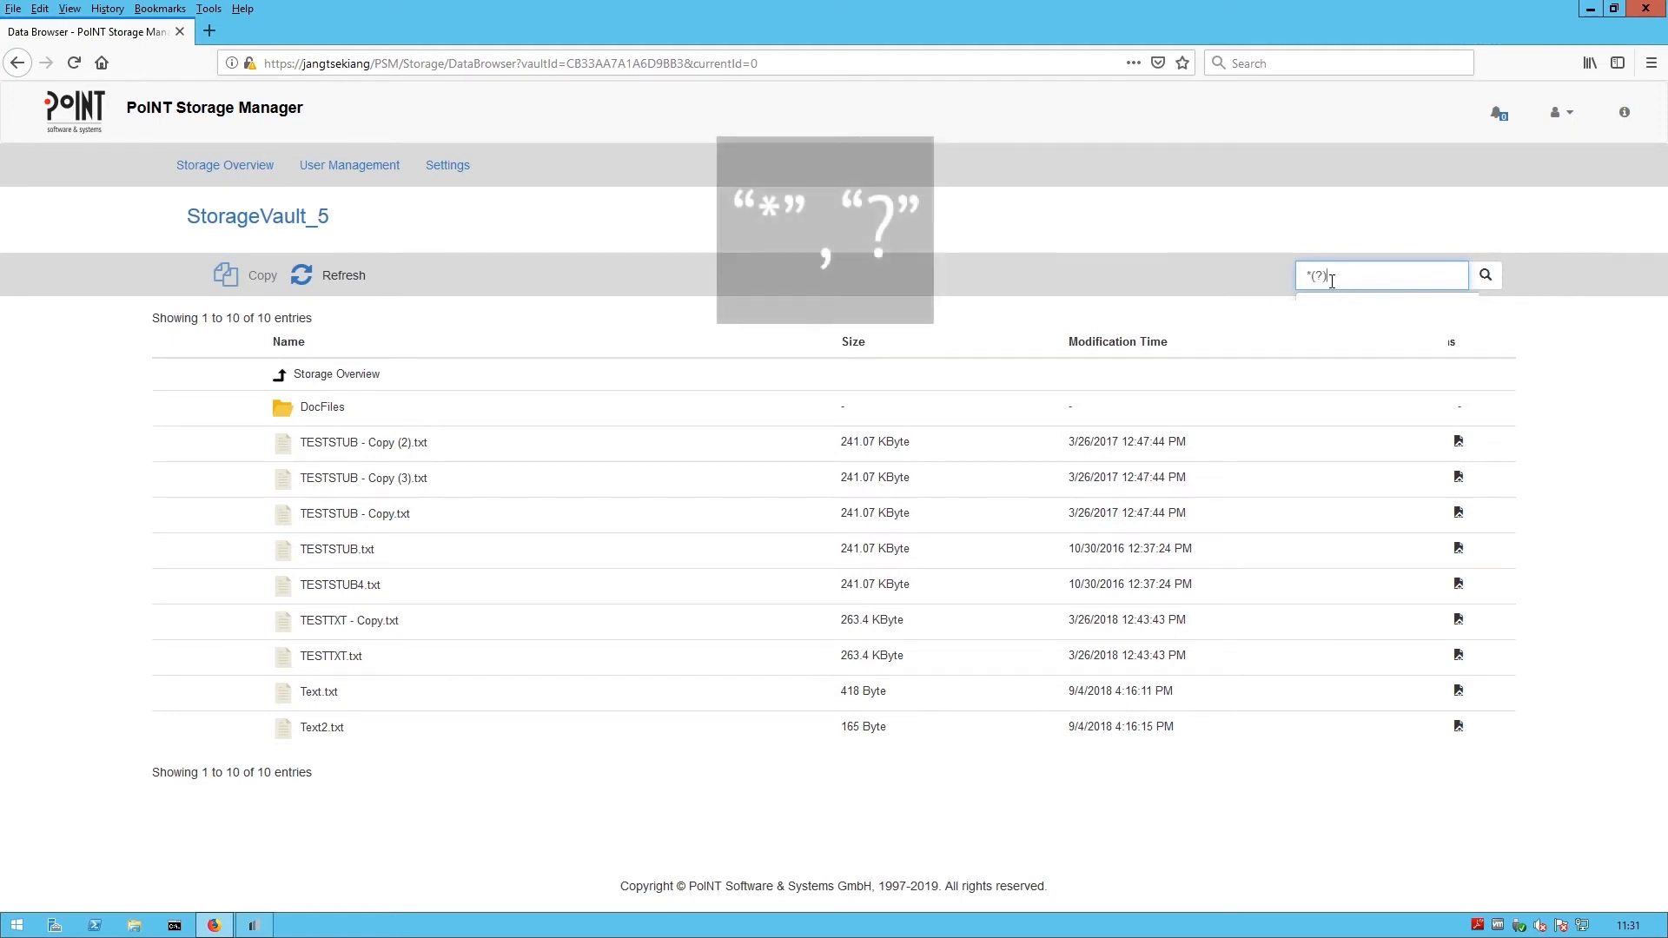
type(".txt")
key("Return")
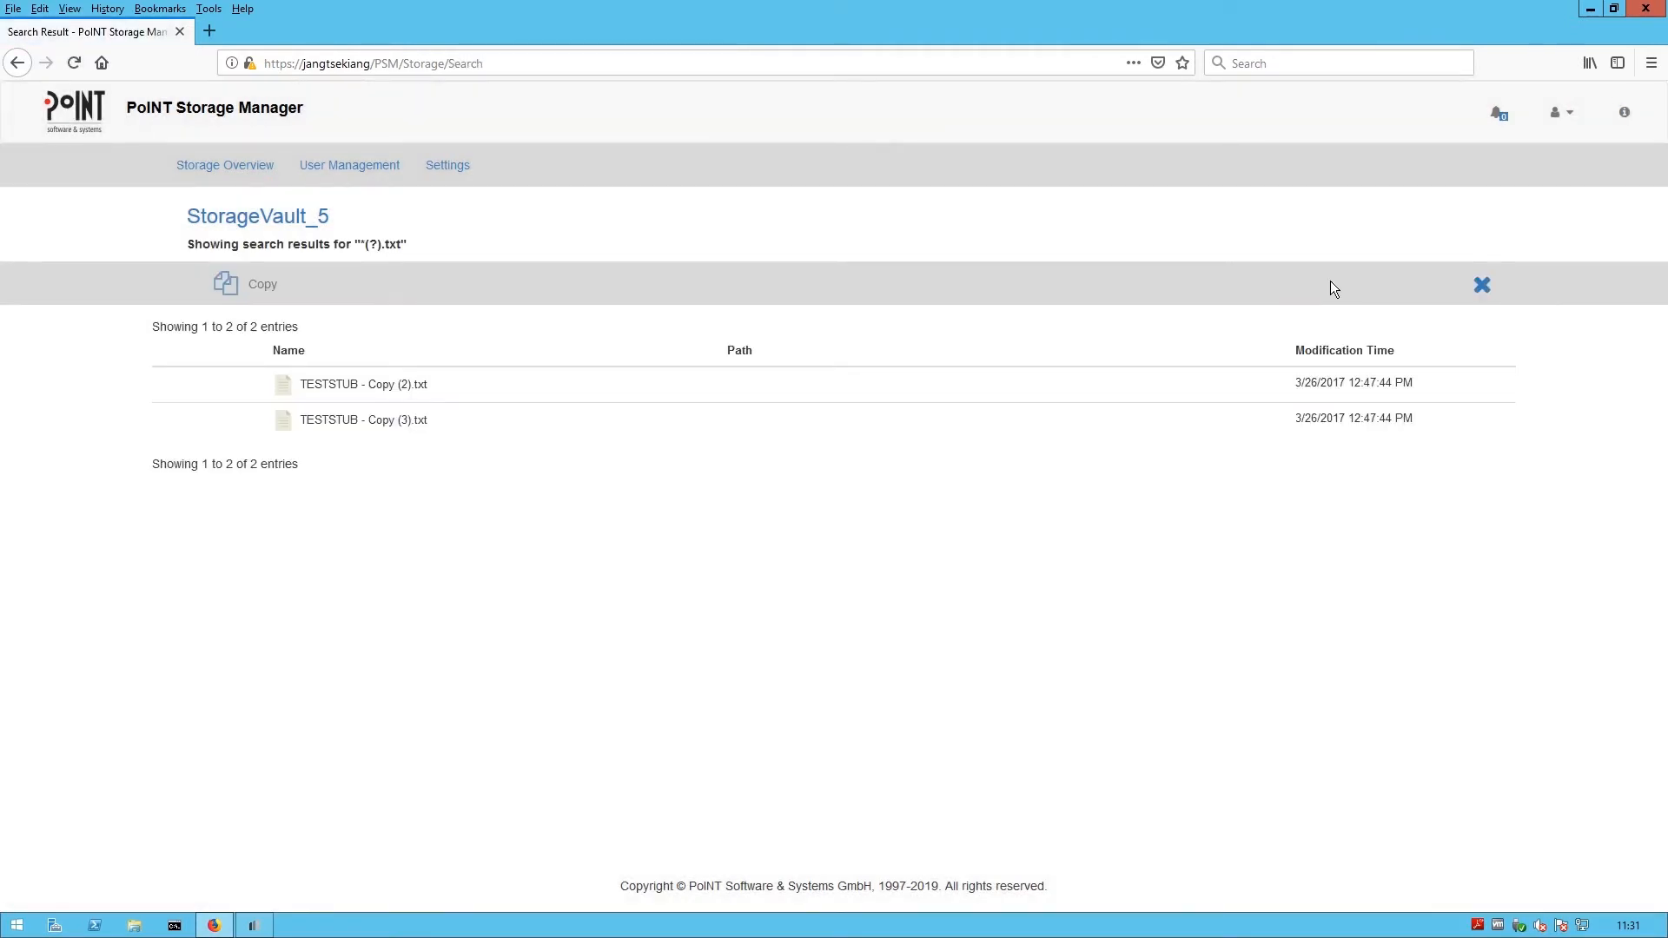
left_click(388, 397)
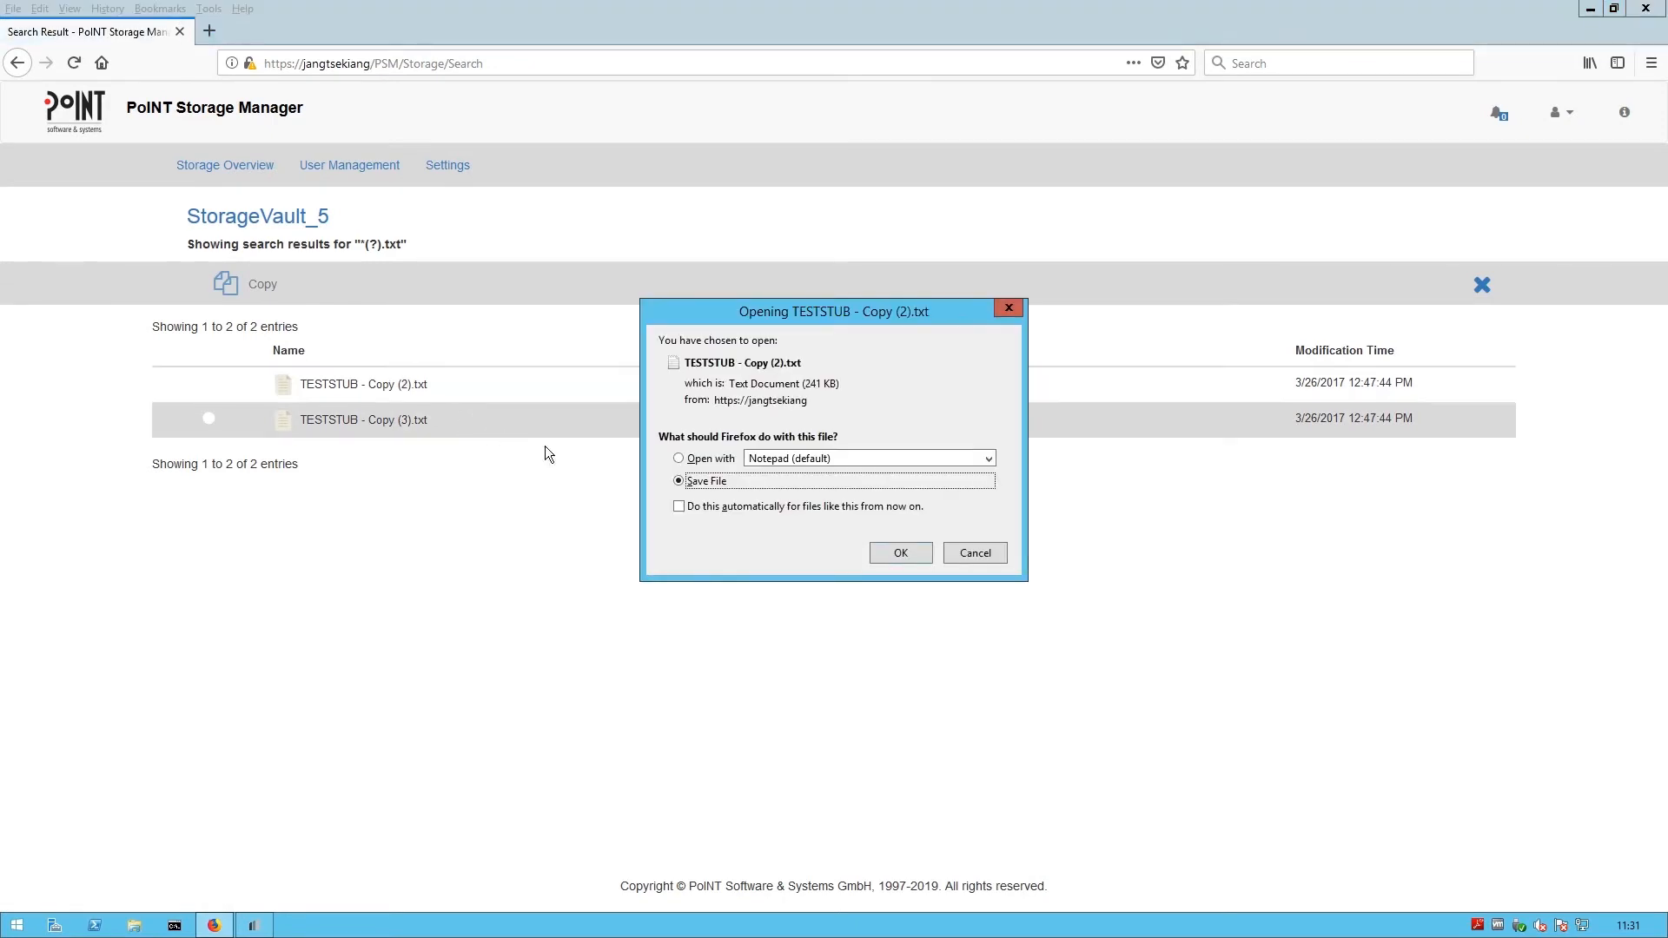
left_click(928, 562)
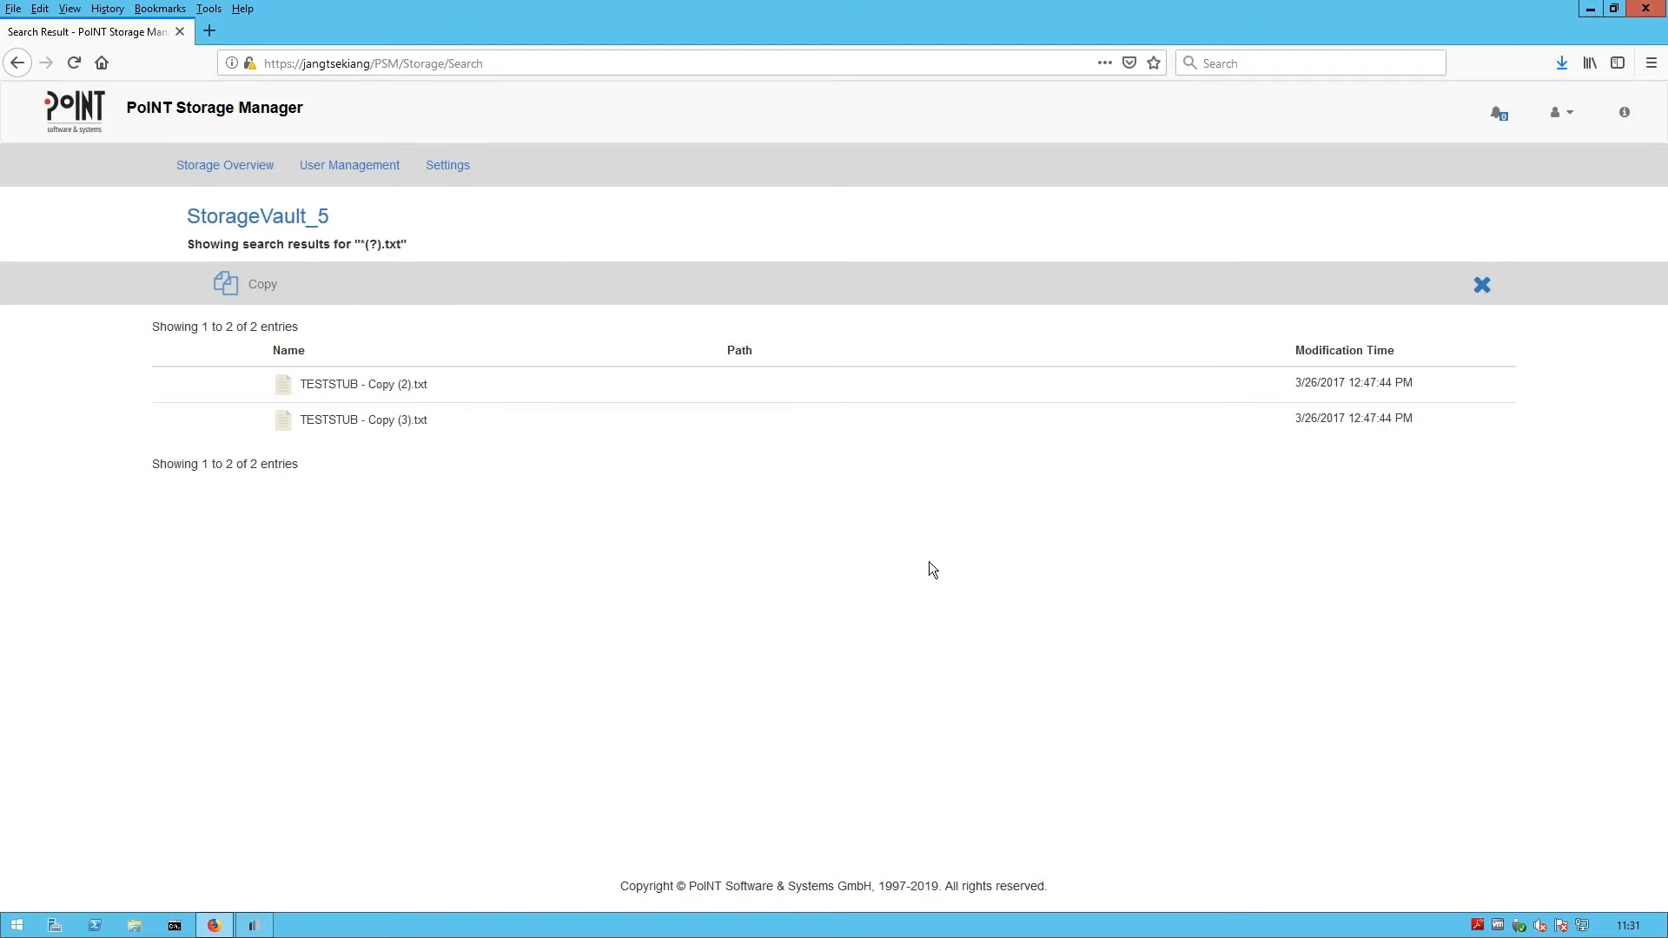
- Copy both found files out of the vault and copy the resulting share link
left_click(209, 351)
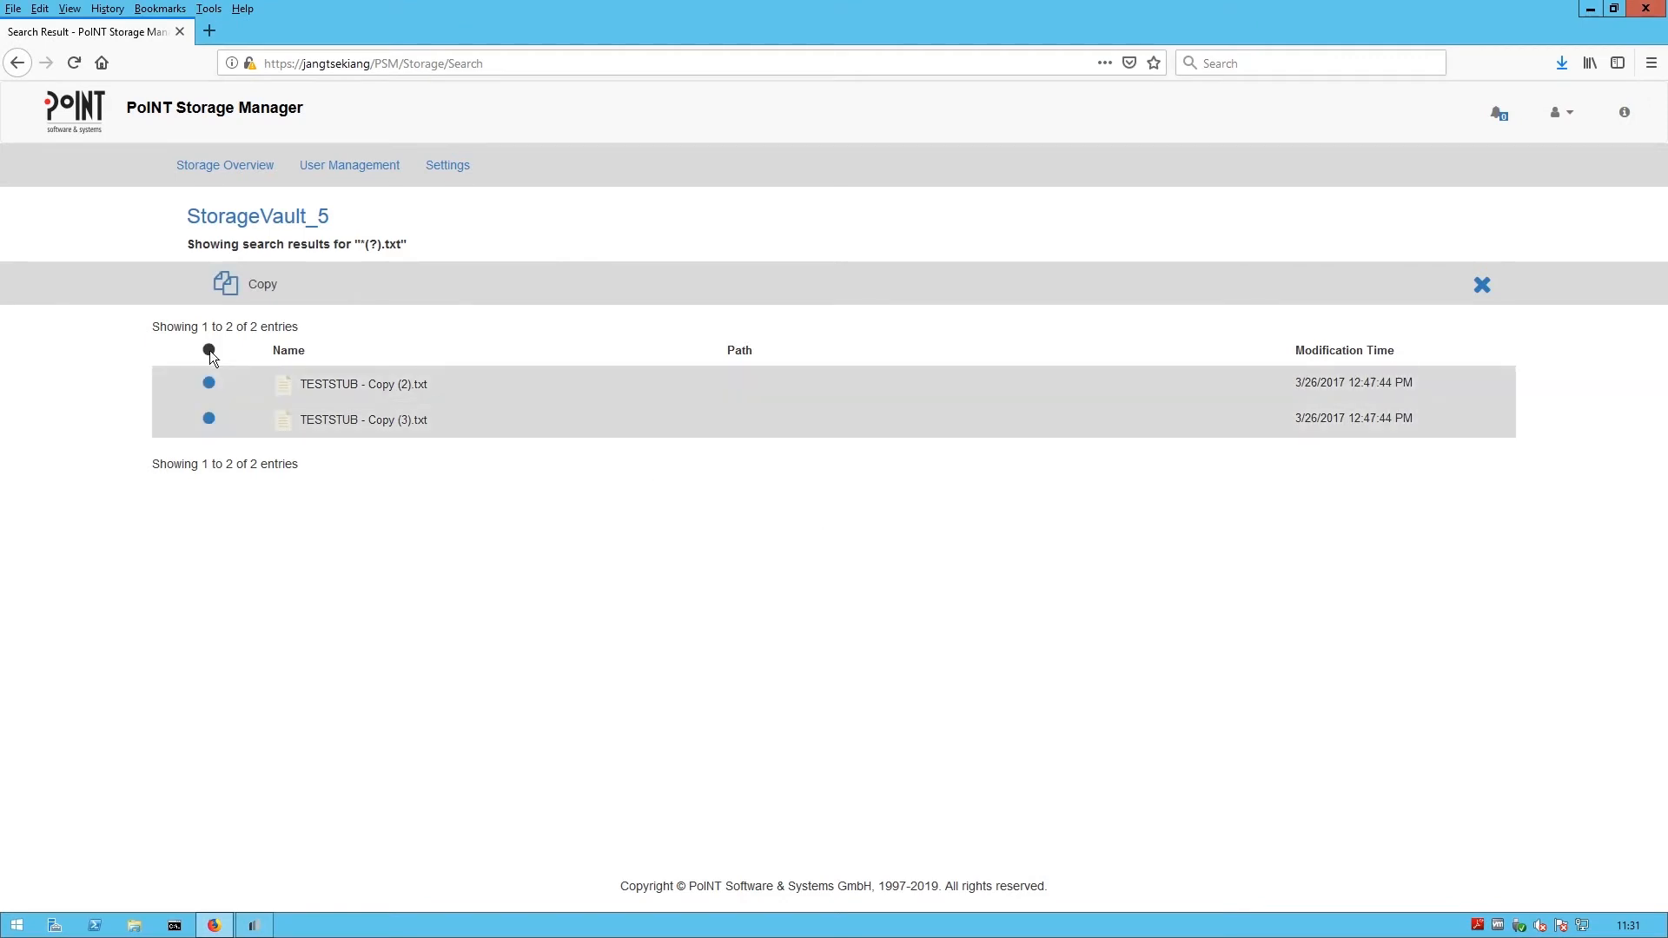
left_click(245, 286)
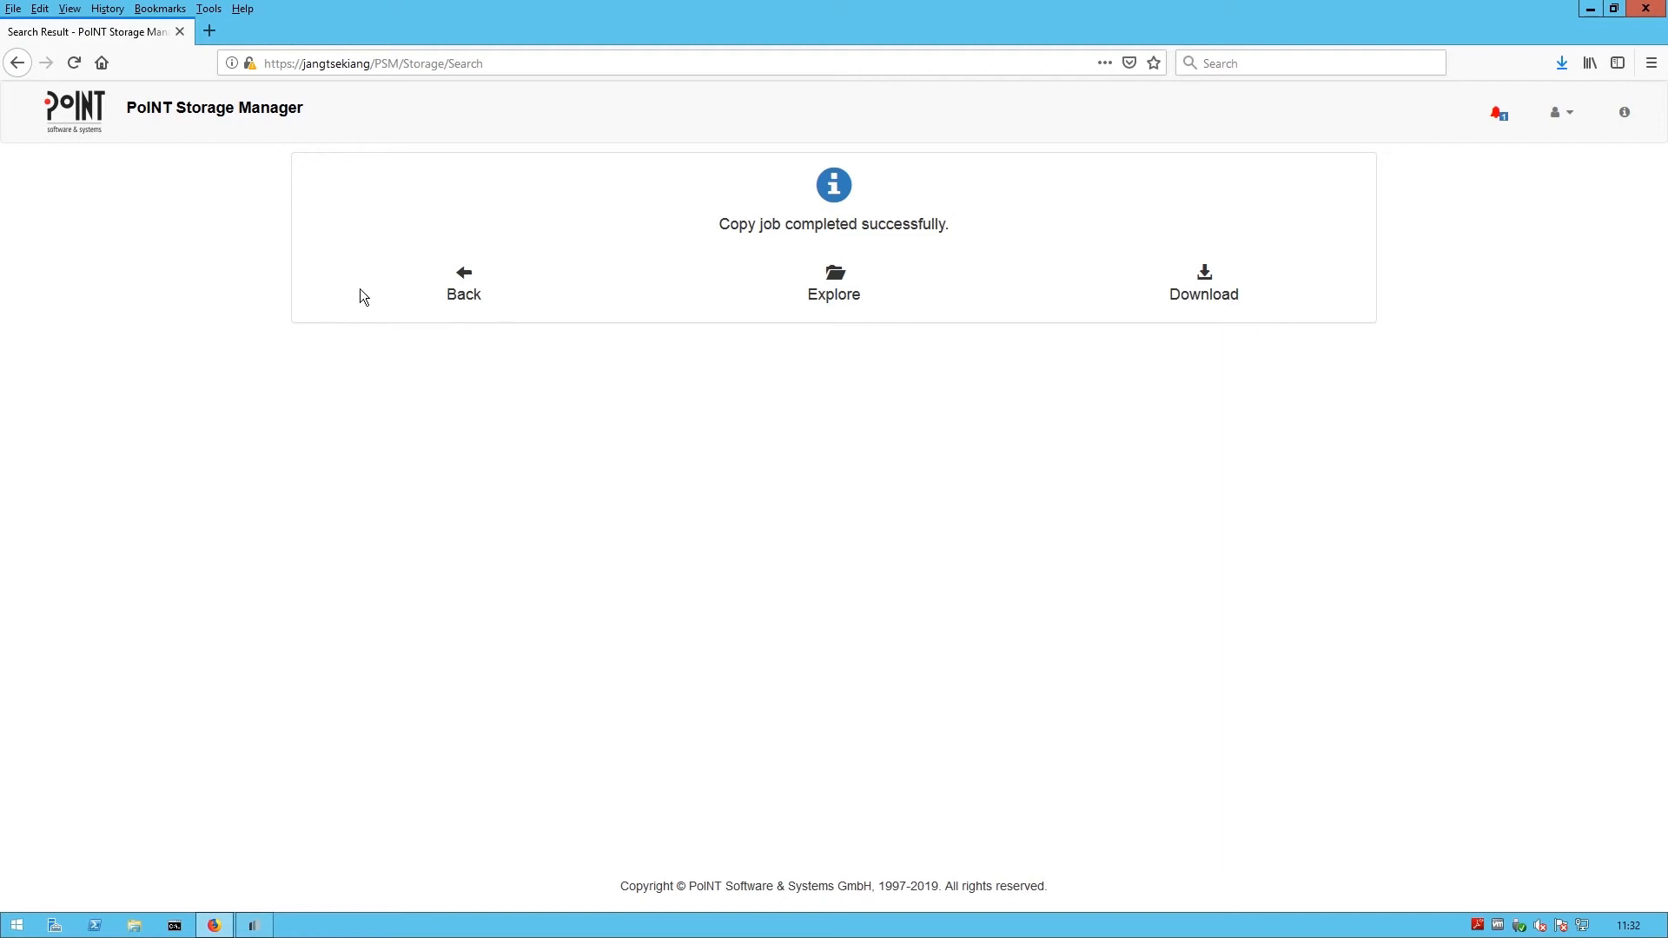
left_click(849, 296)
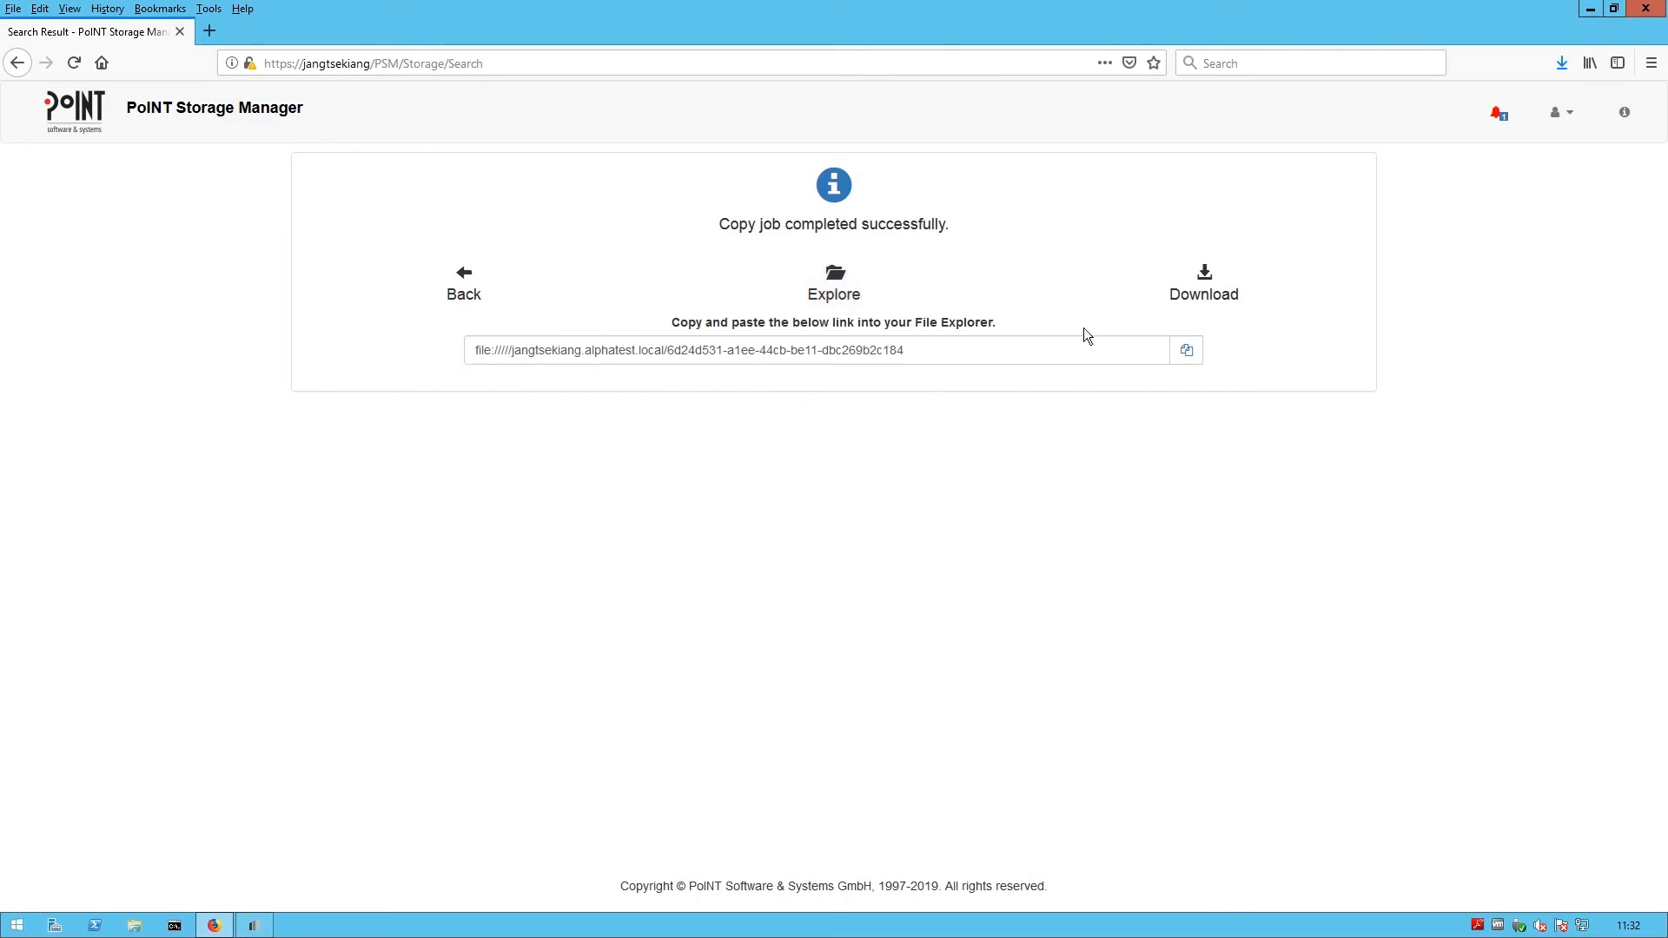
left_click(1186, 352)
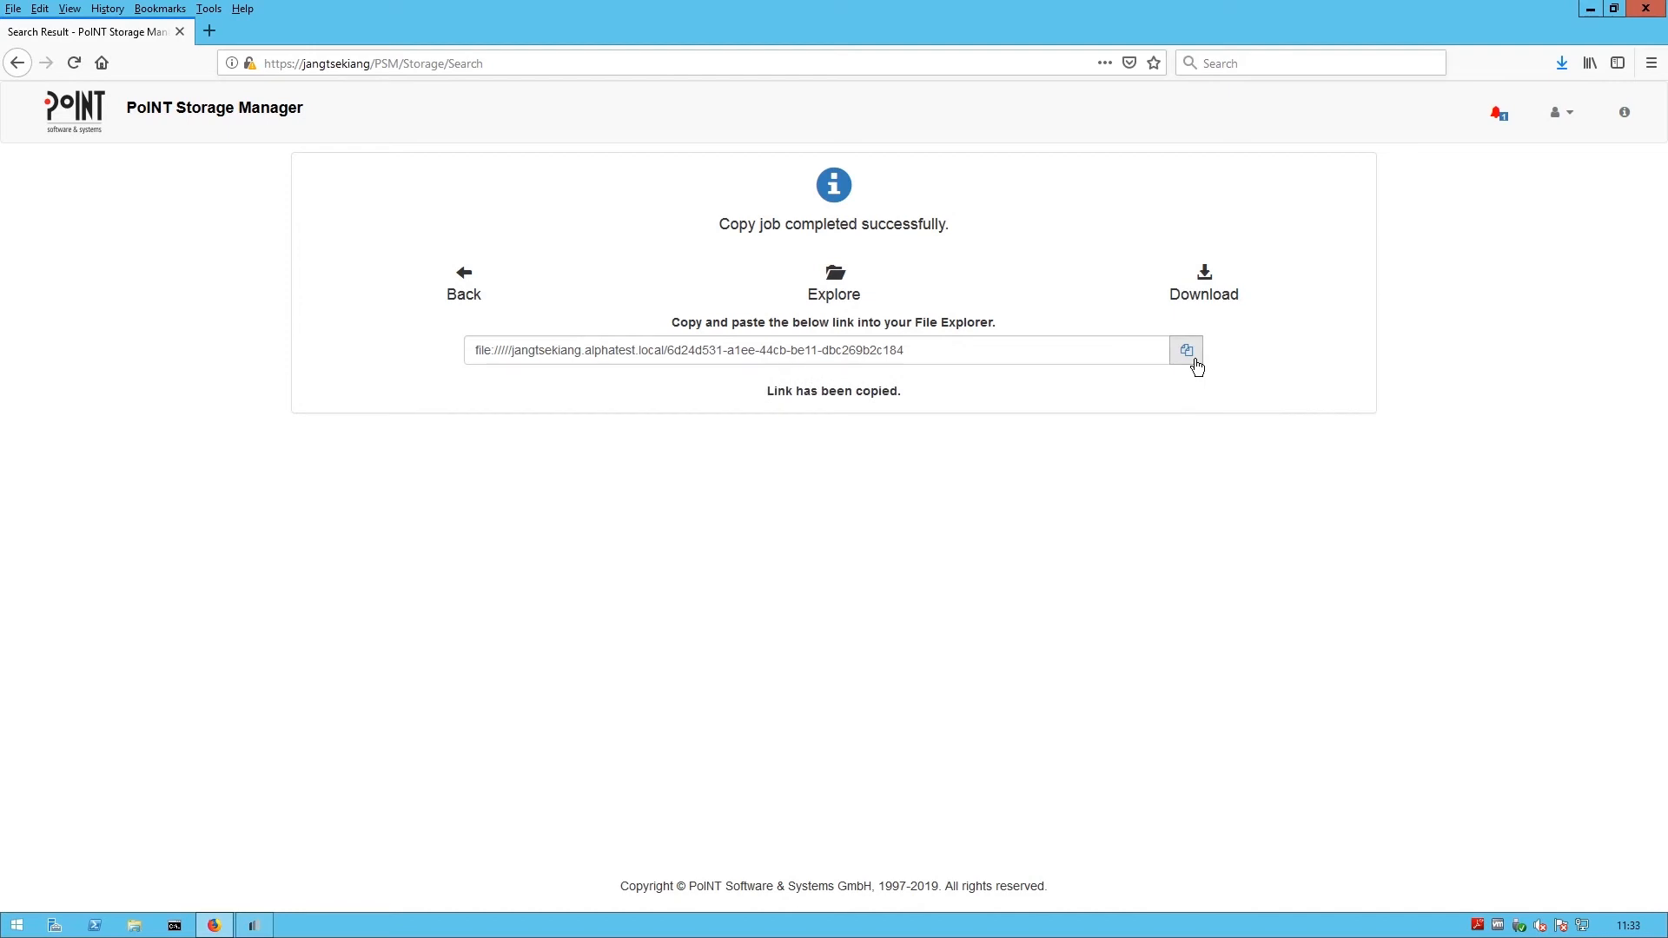
left_click(134, 925)
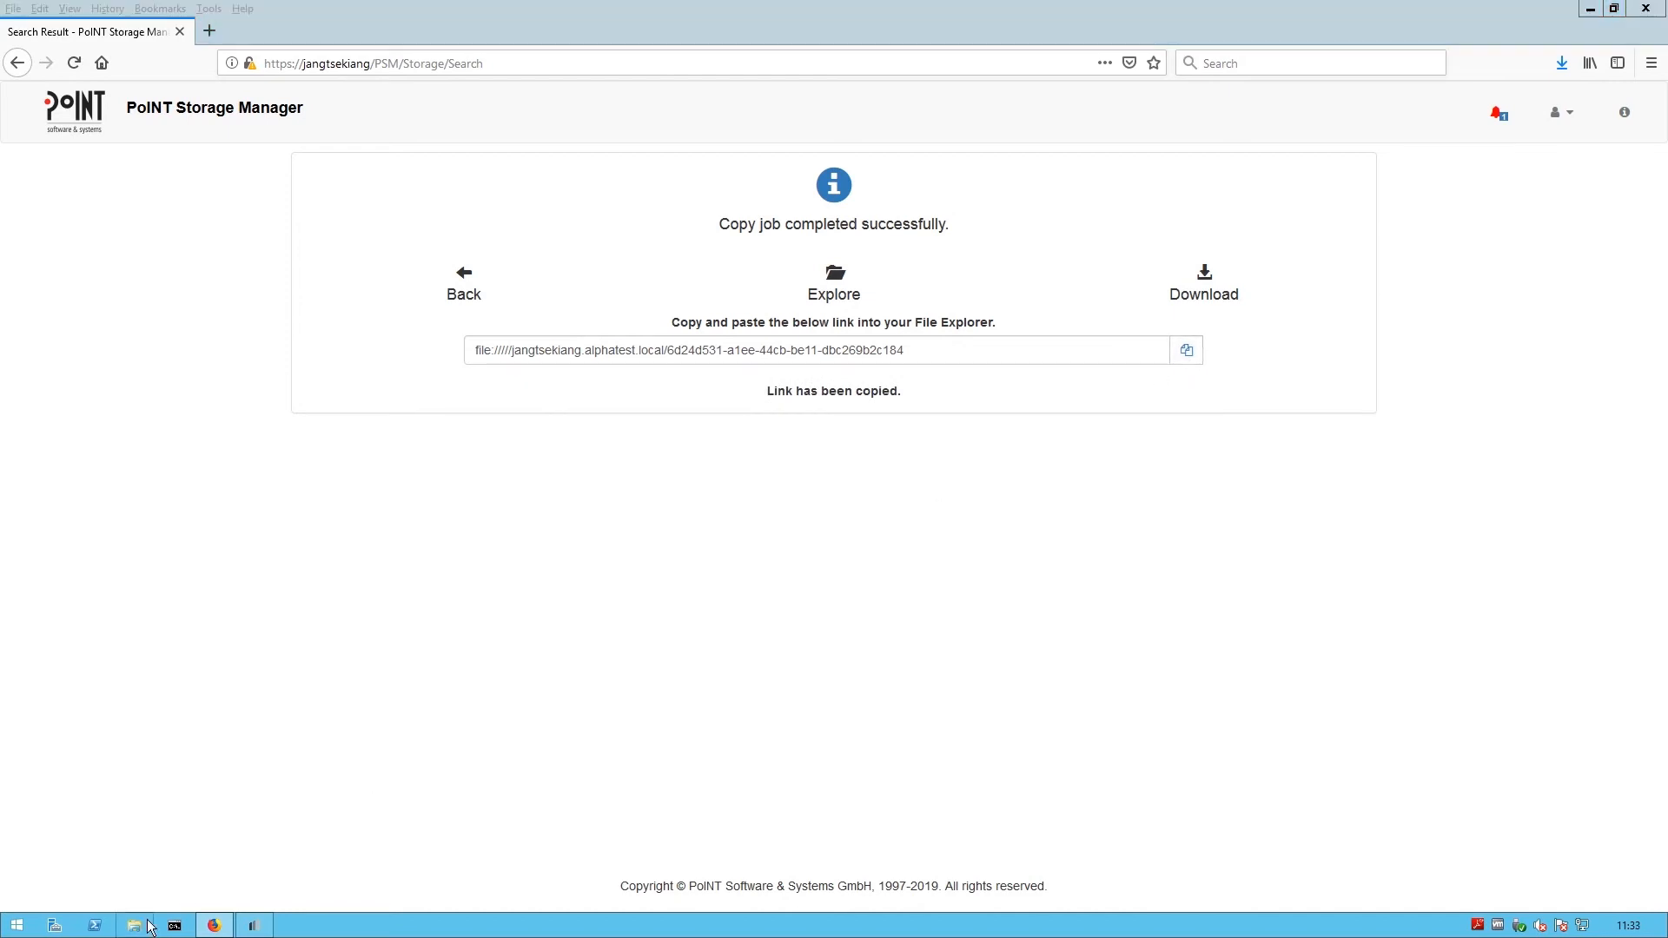
- Paste the share link into File Explorer's address bar to view both TESTSTUB copies, then close Explorer
left_click(1024, 299)
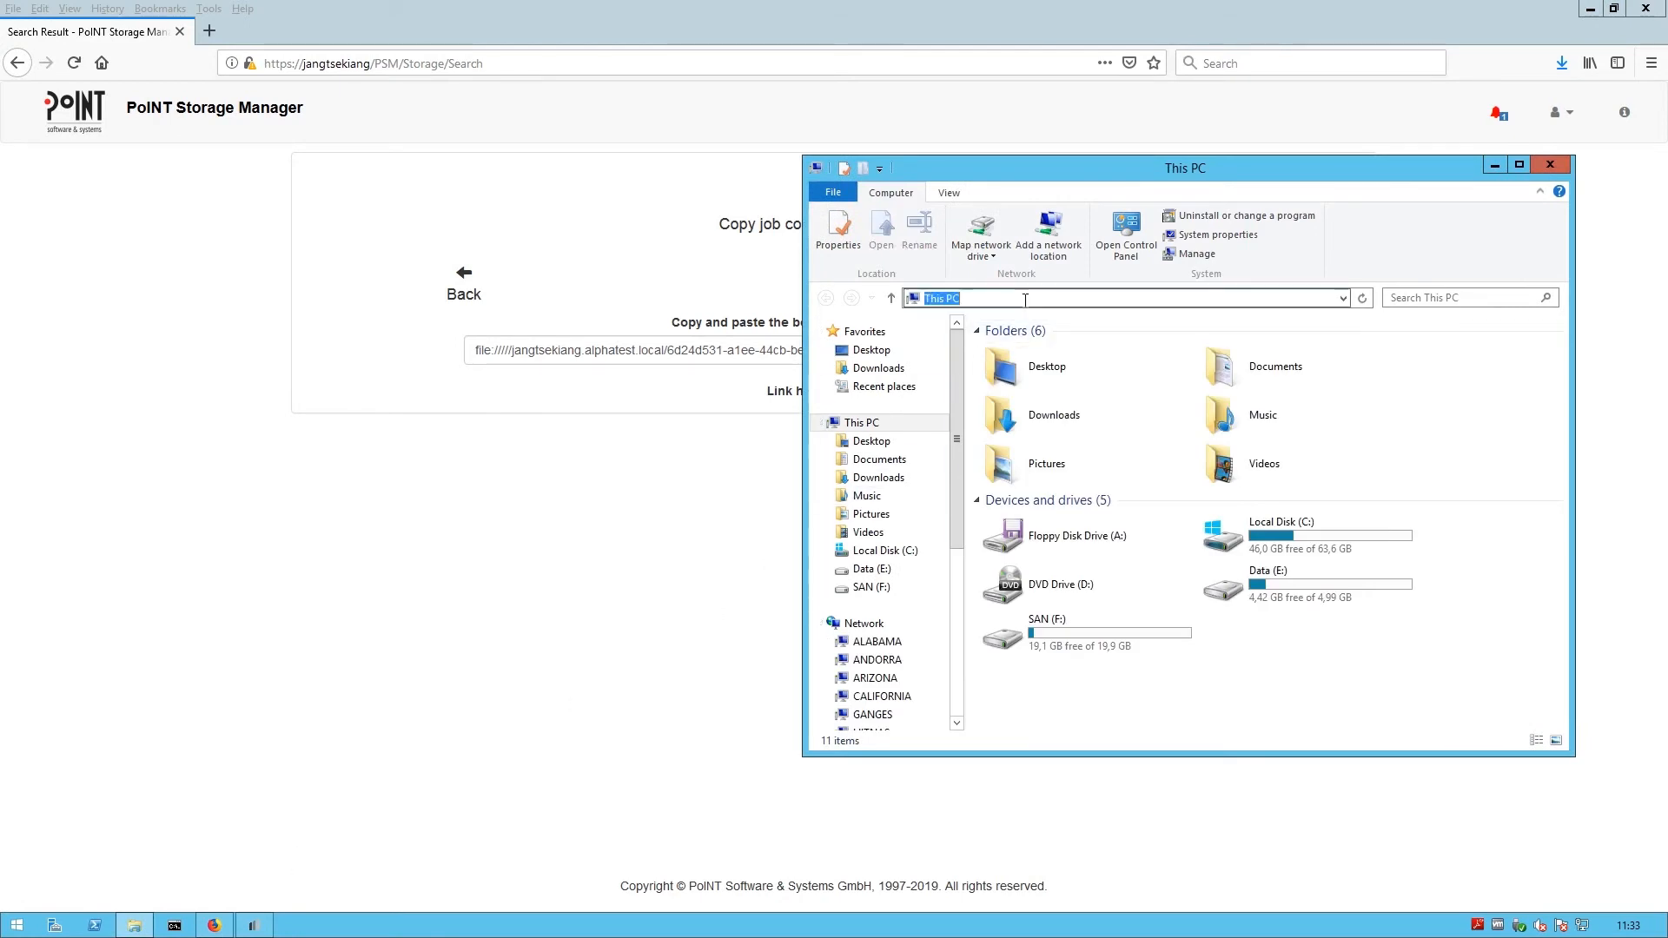
right_click(1023, 299)
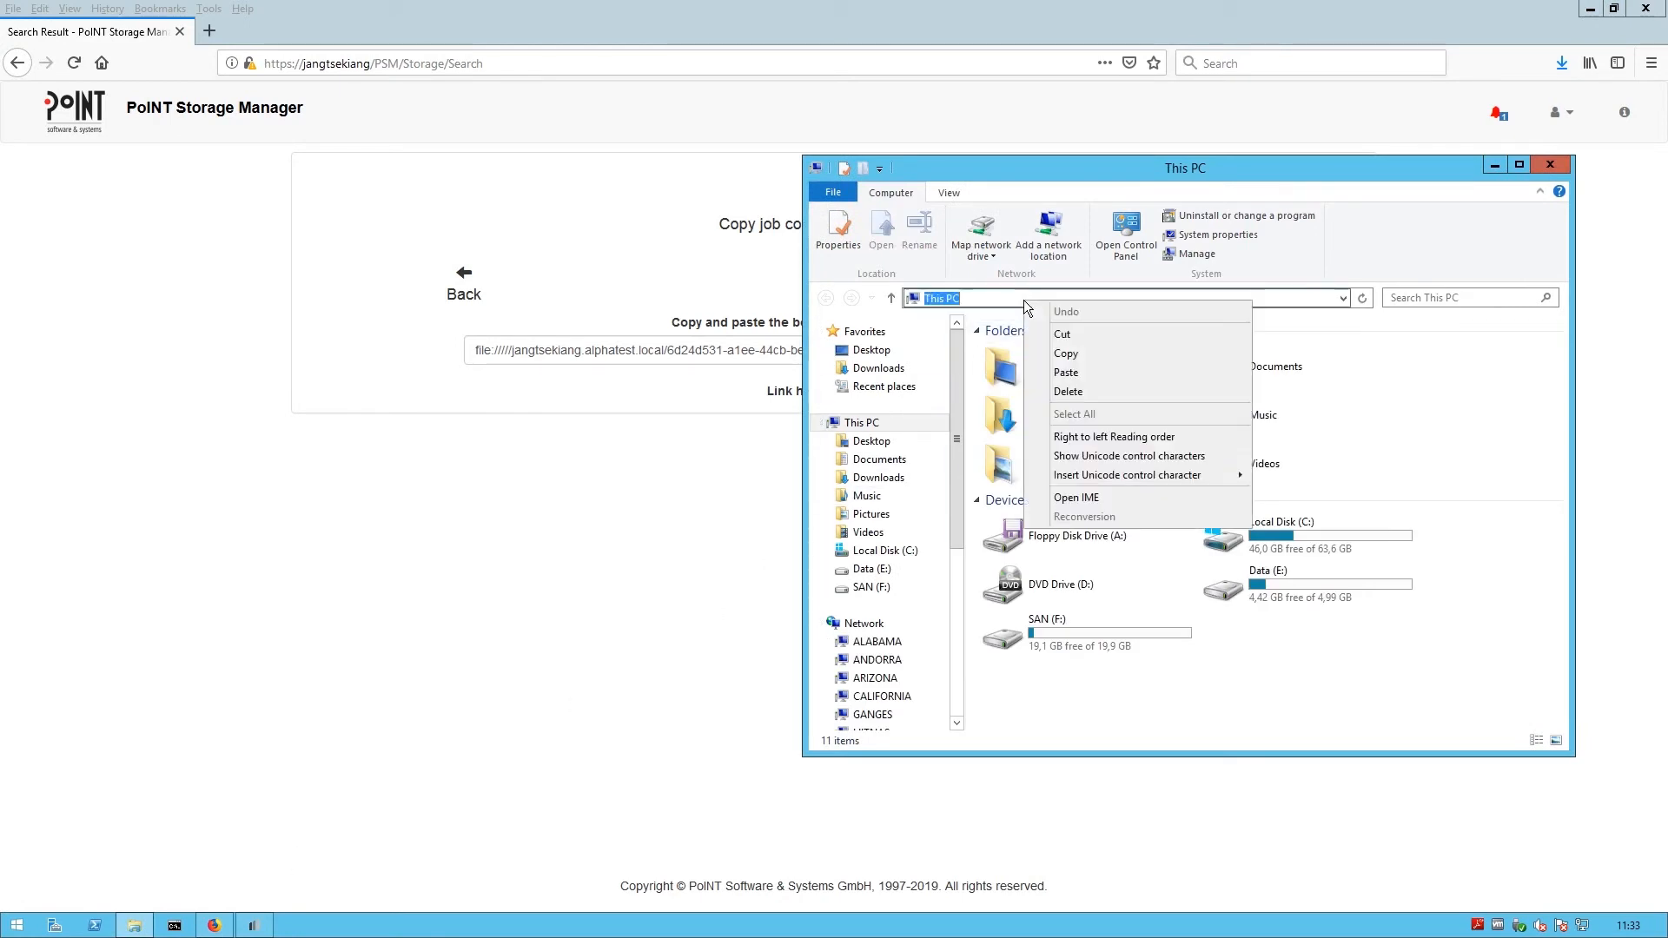
left_click(1091, 373)
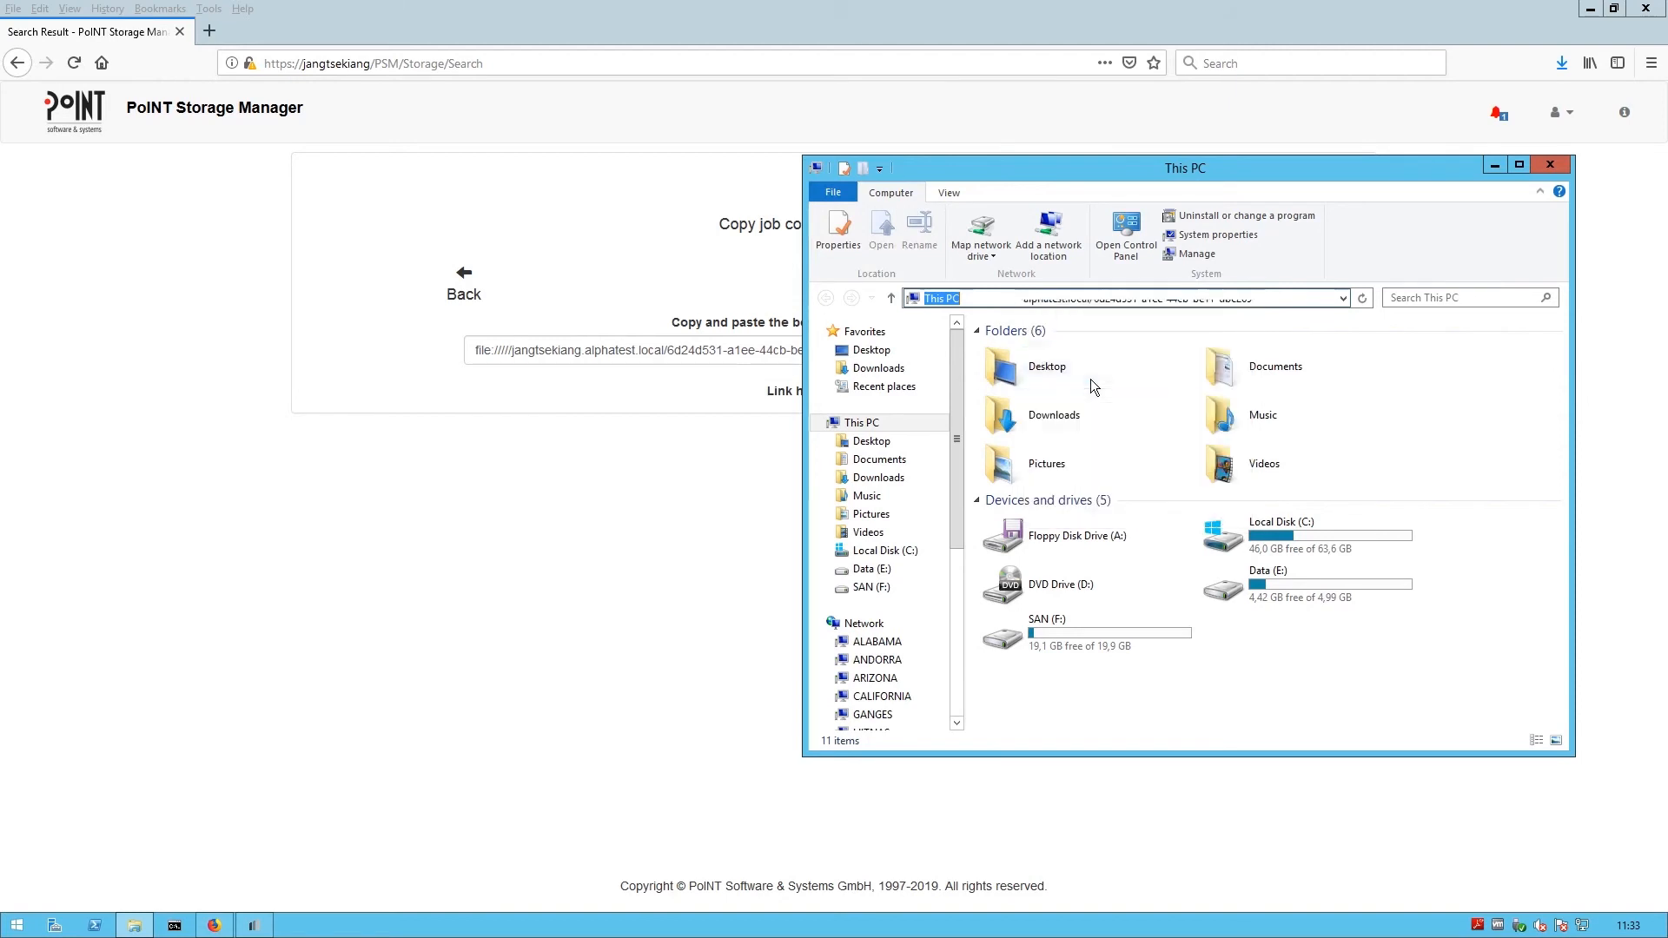
key("Return")
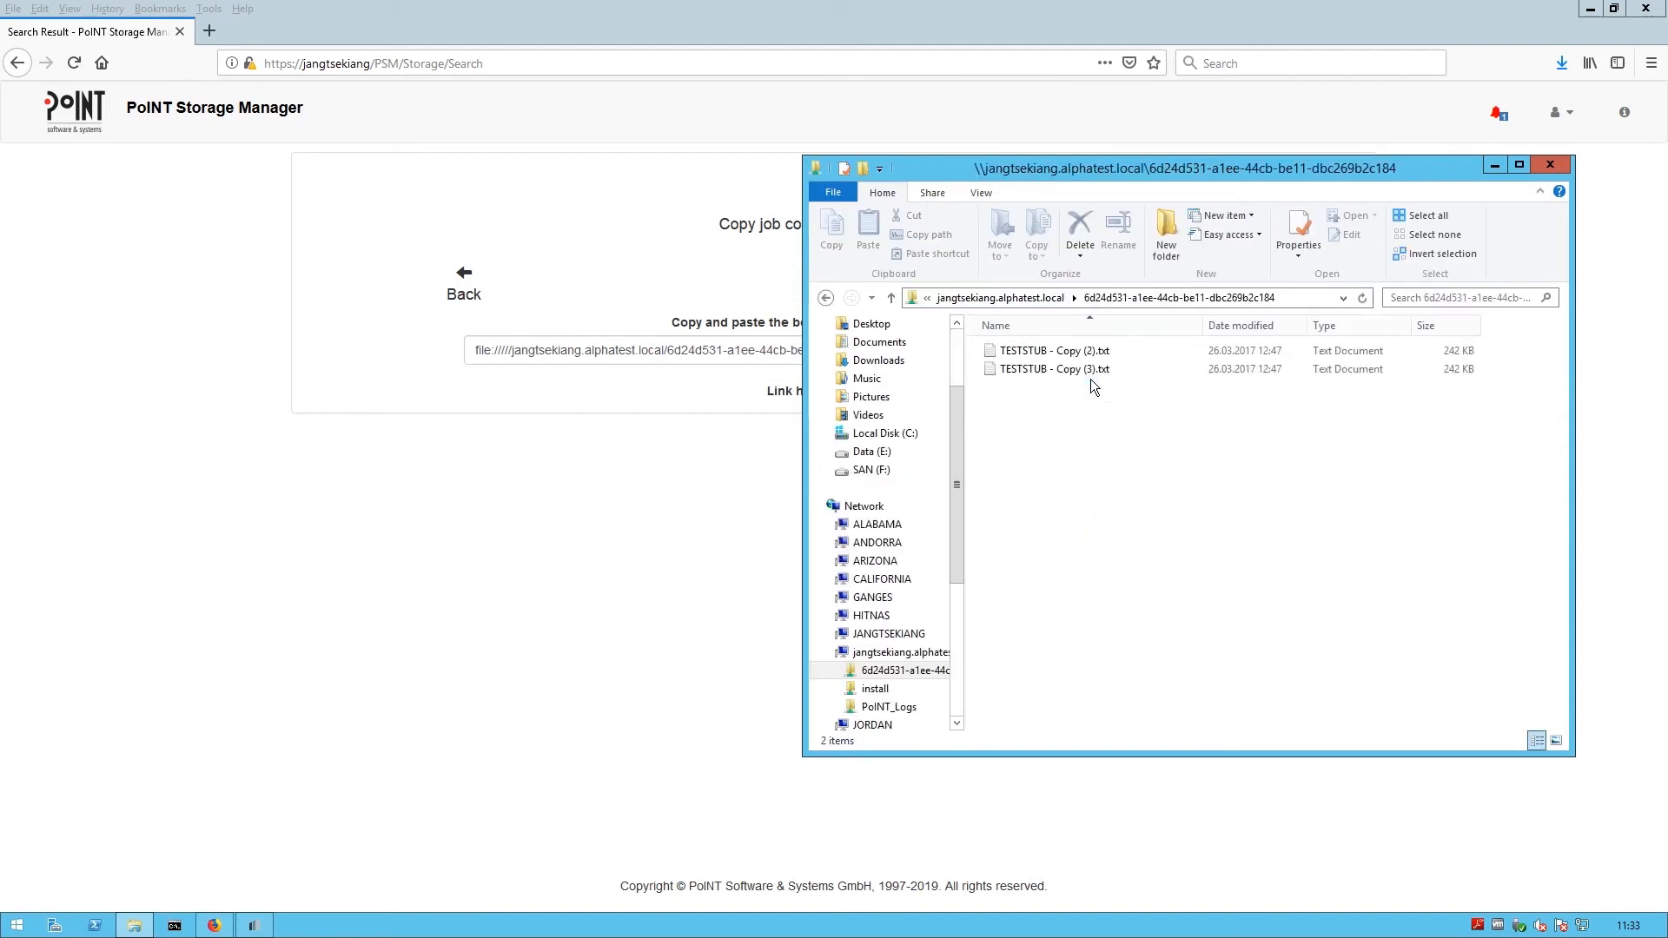
key("alt+F4")
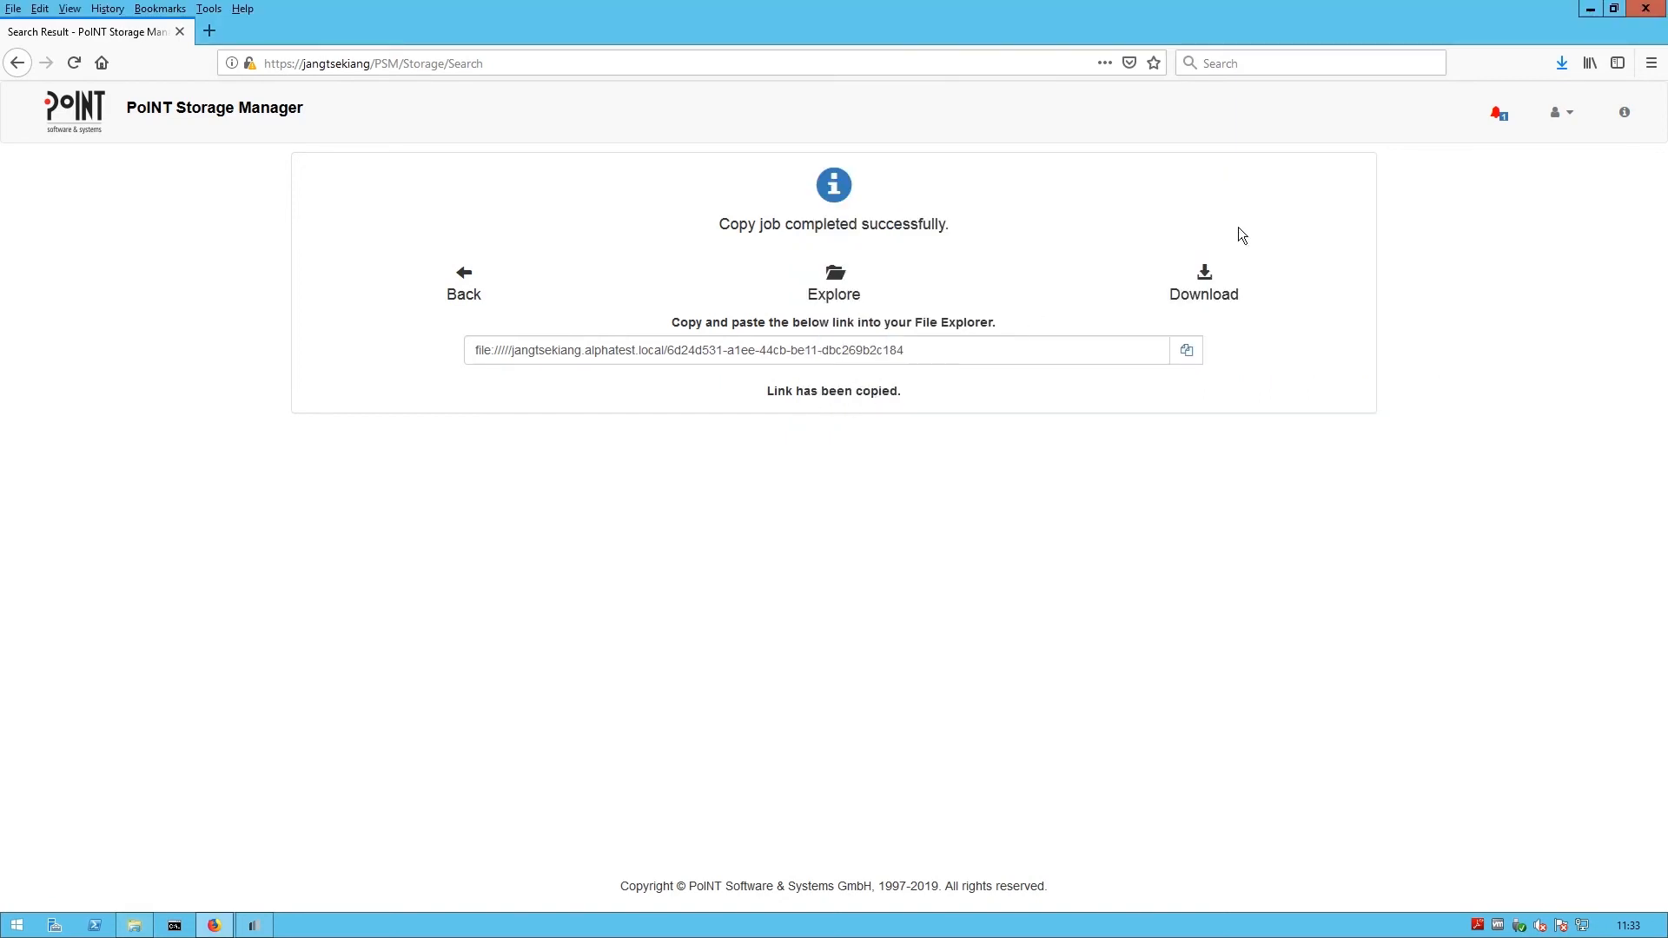
- Remove the finished copy job notification and save the copied files as a zip download
left_click(1492, 119)
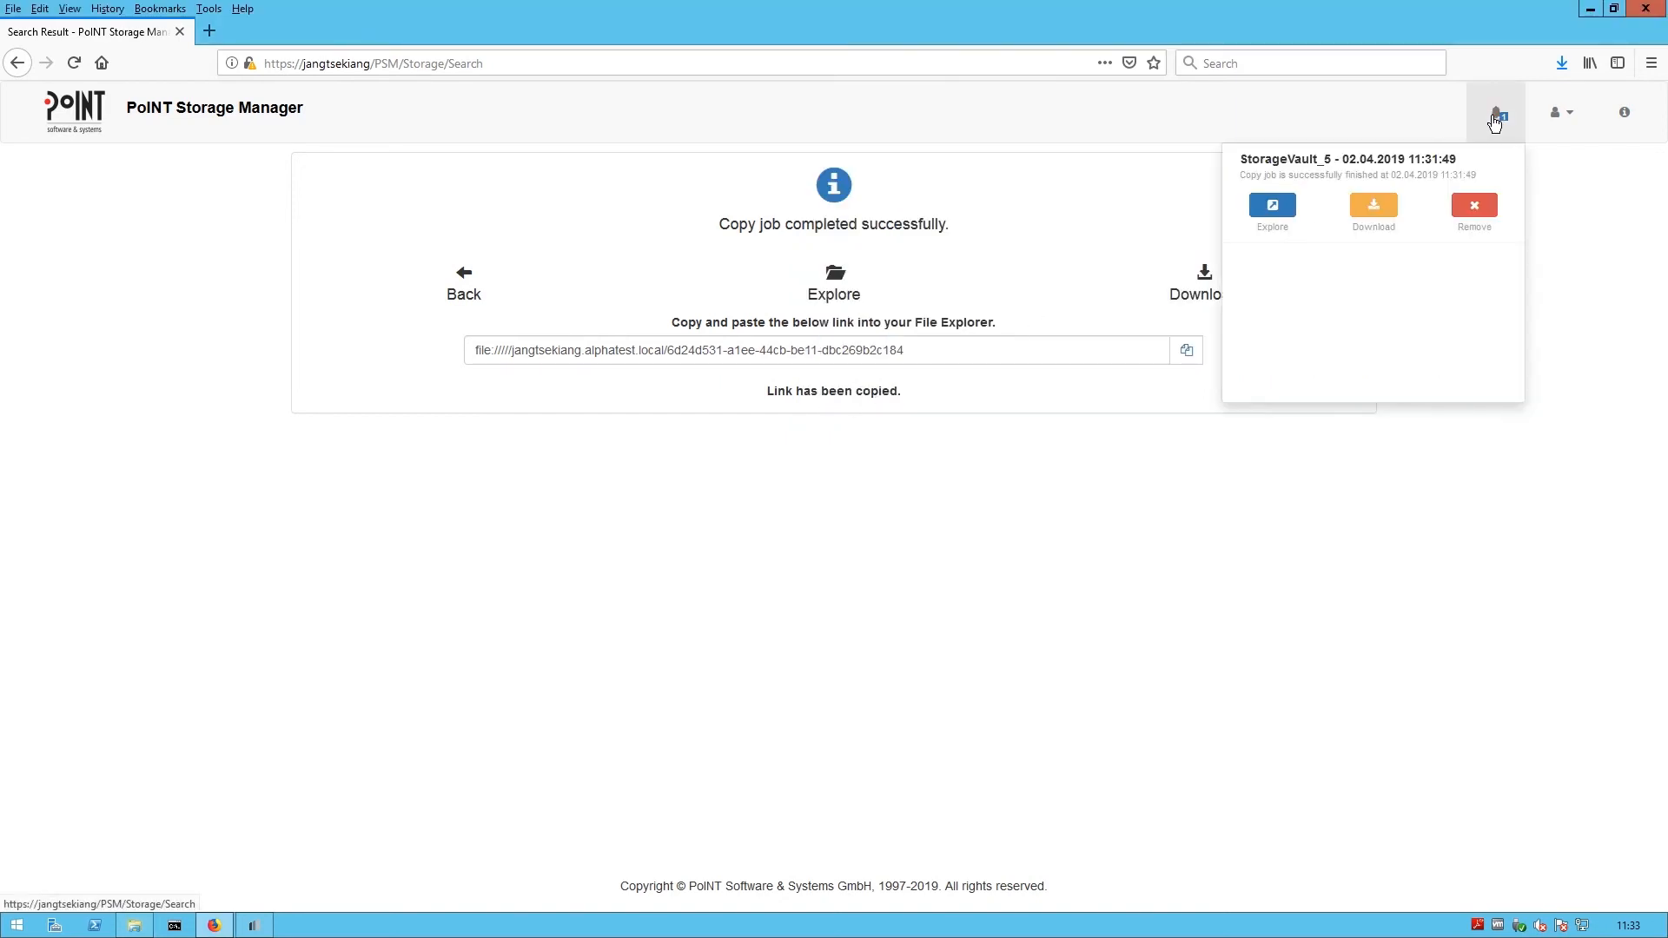
left_click(1492, 207)
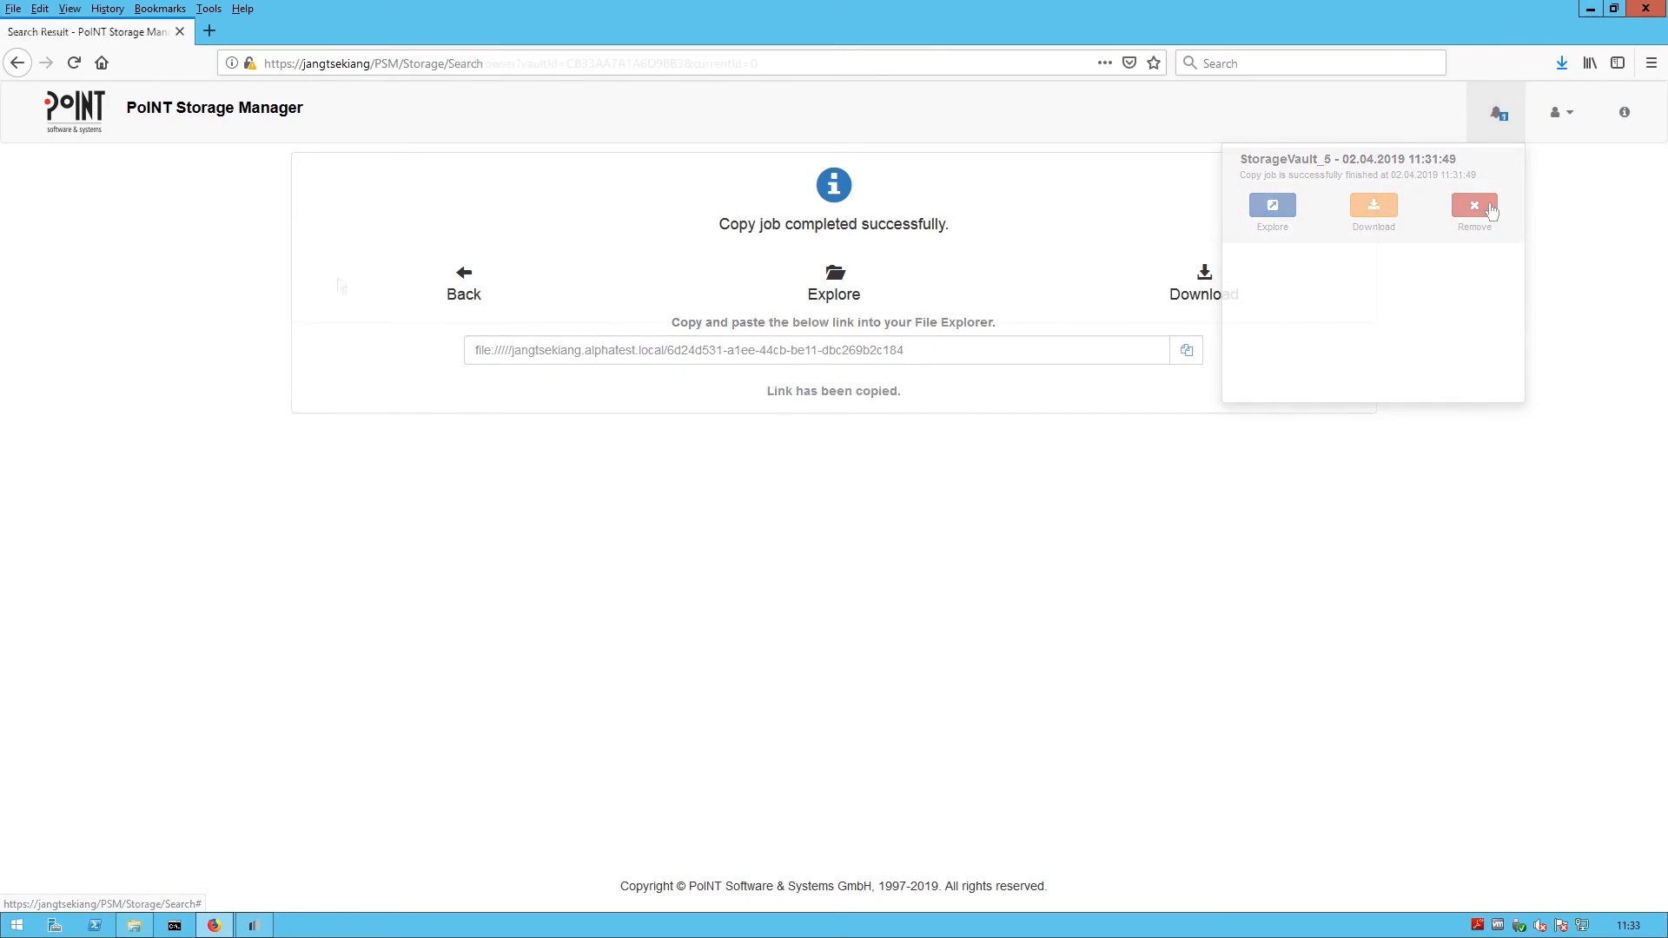
left_click(1164, 285)
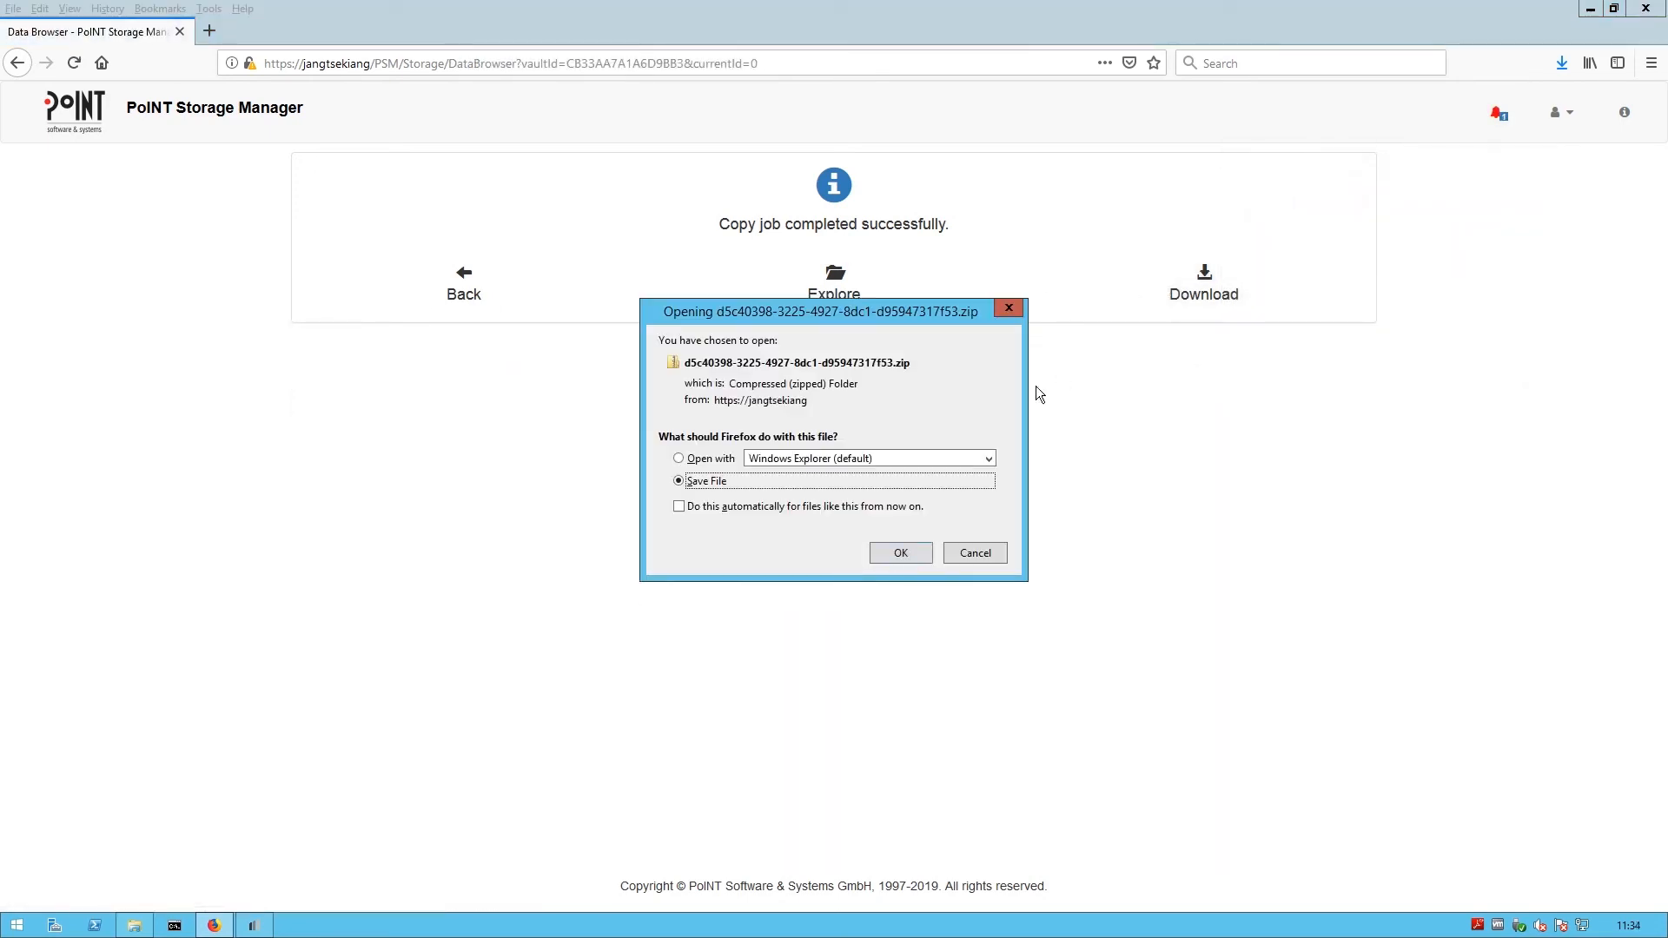
left_click(914, 551)
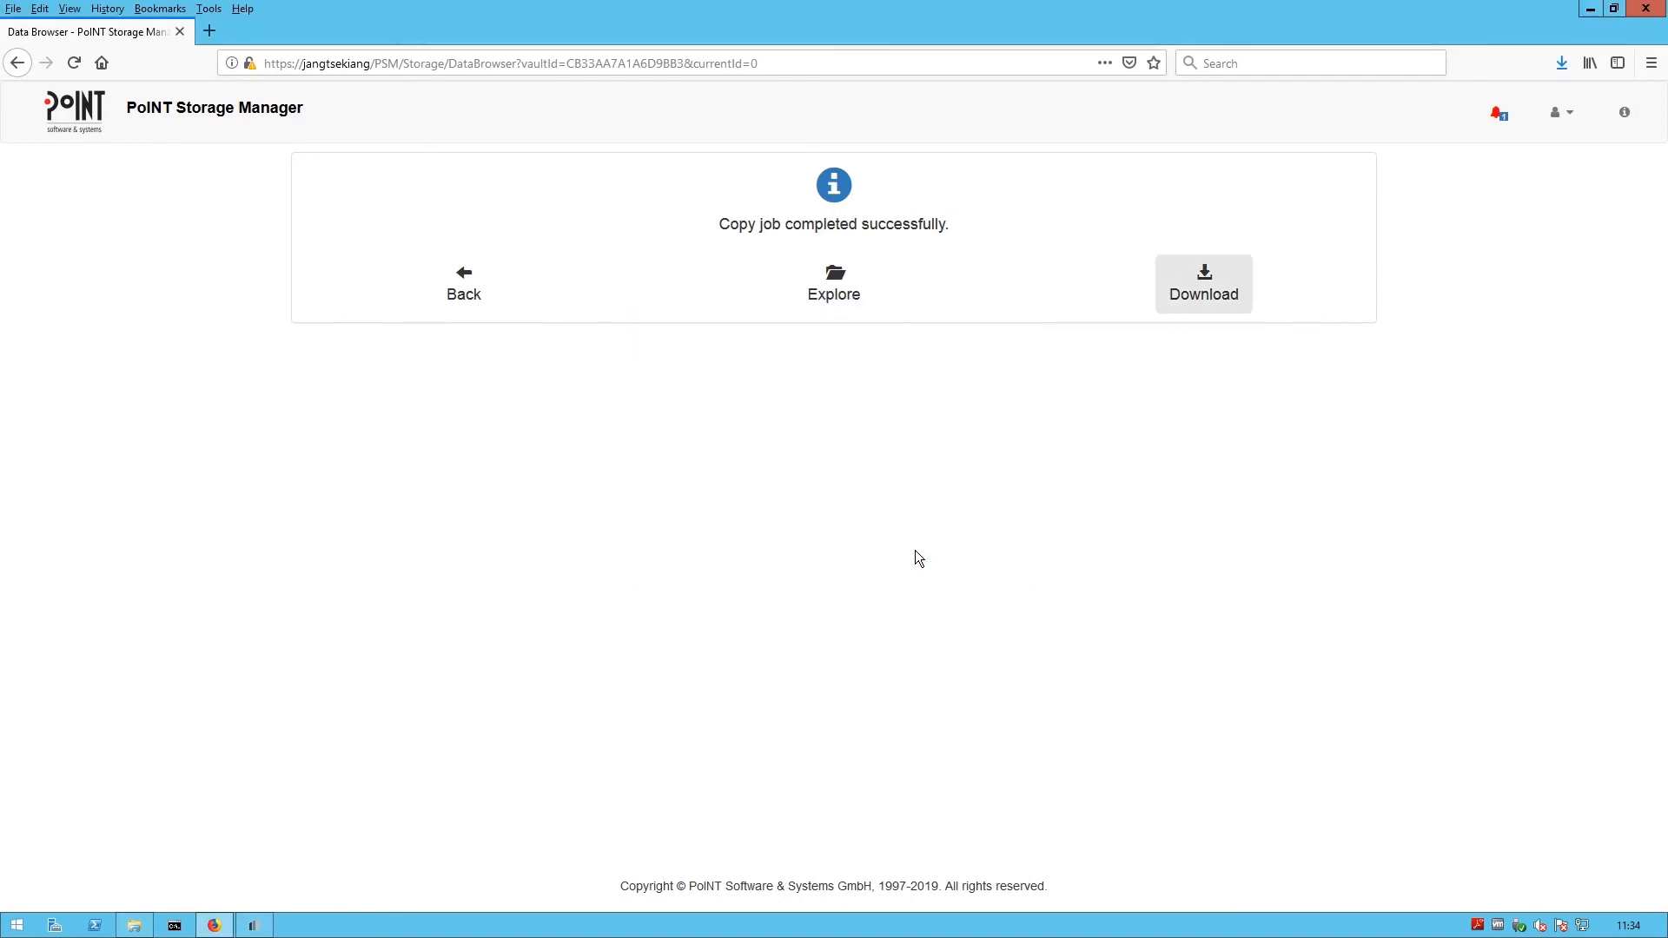